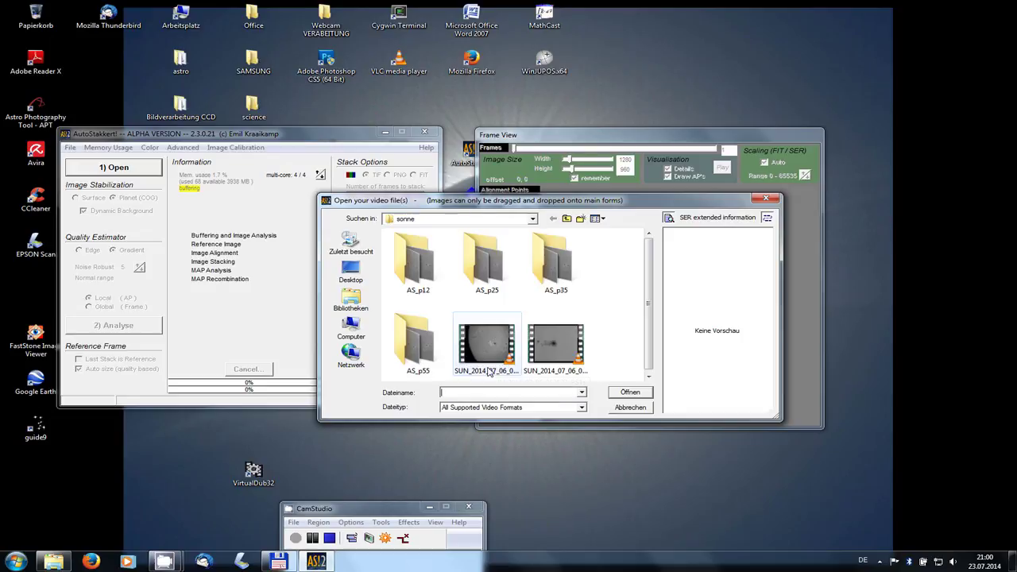
Open the solar video SUN_2014_07_06_063527_PSTs.avi and reposition the frame view to show the solar limb and active region.
double_click(482, 359)
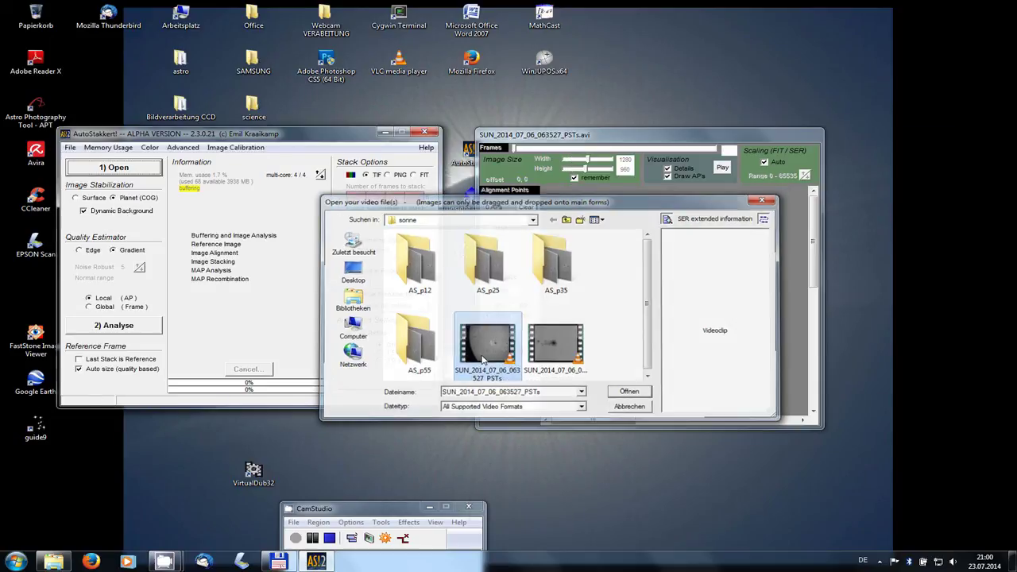
left_click_drag(697, 144, 581, 73)
left_click_drag(692, 545, 650, 548)
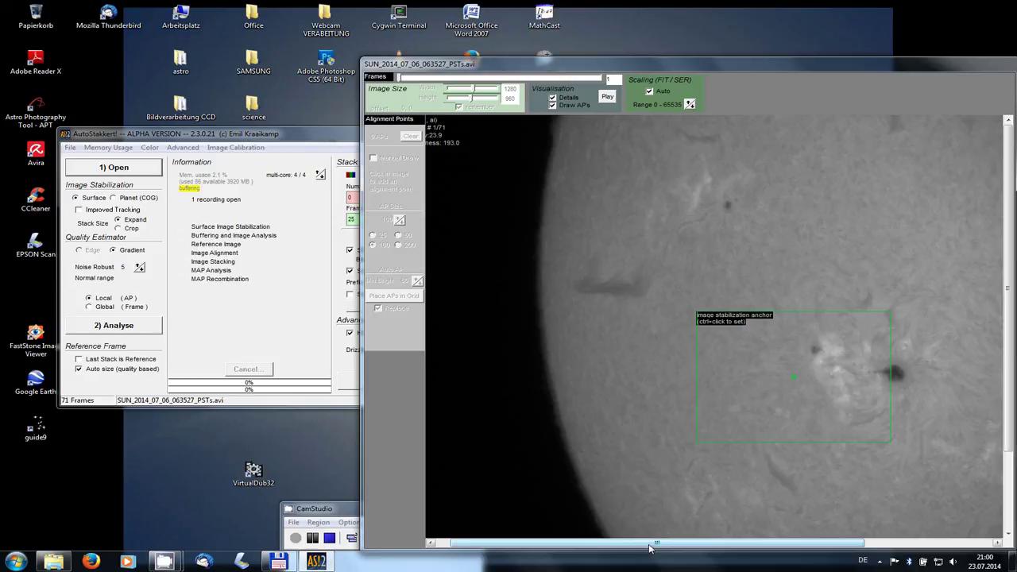
left_click_drag(635, 547, 747, 547)
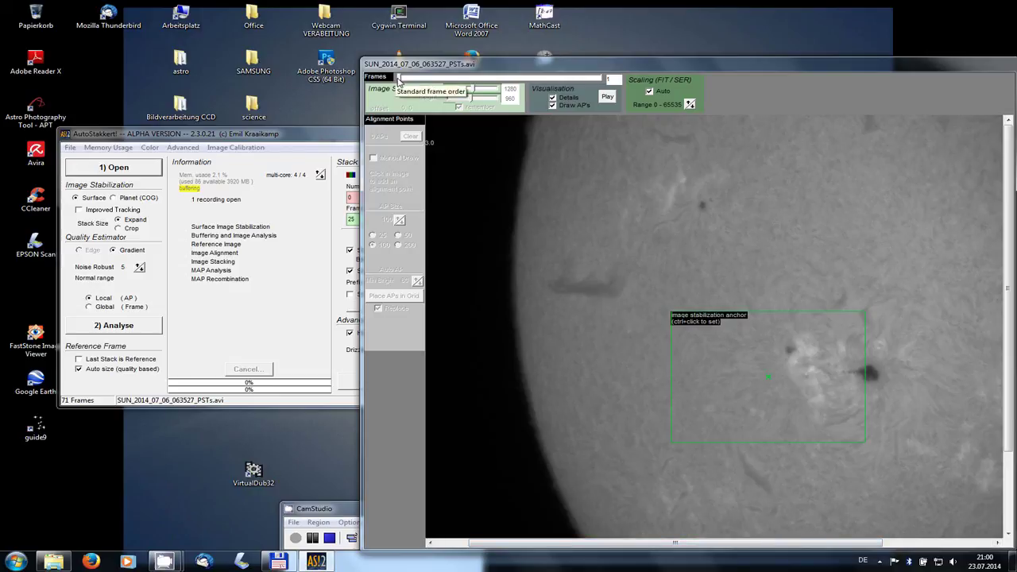
left_click_drag(399, 80, 387, 97)
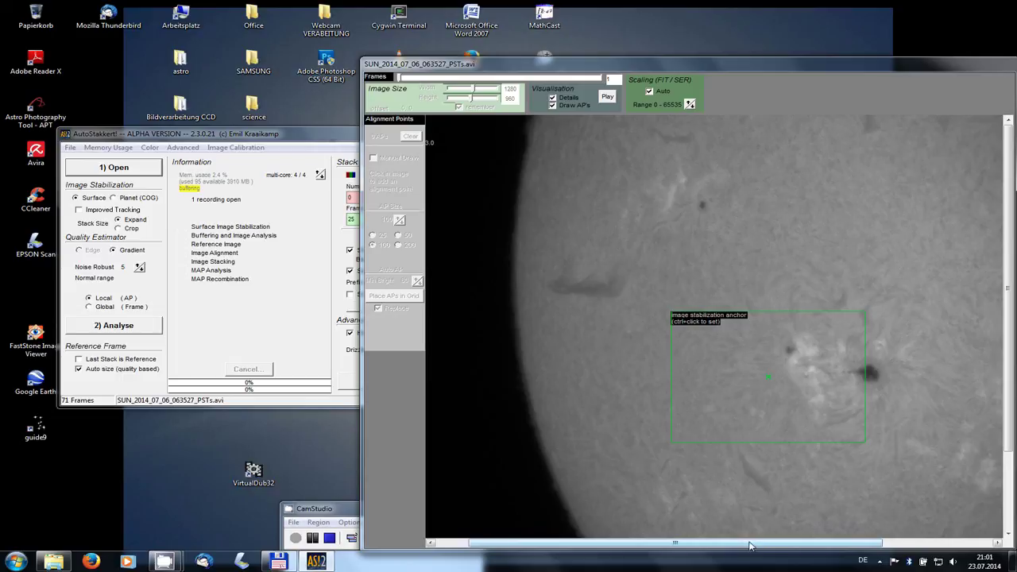
mouse_move(752, 544)
left_mouse_down()
mouse_move(837, 544)
mouse_move(734, 550)
left_mouse_up()
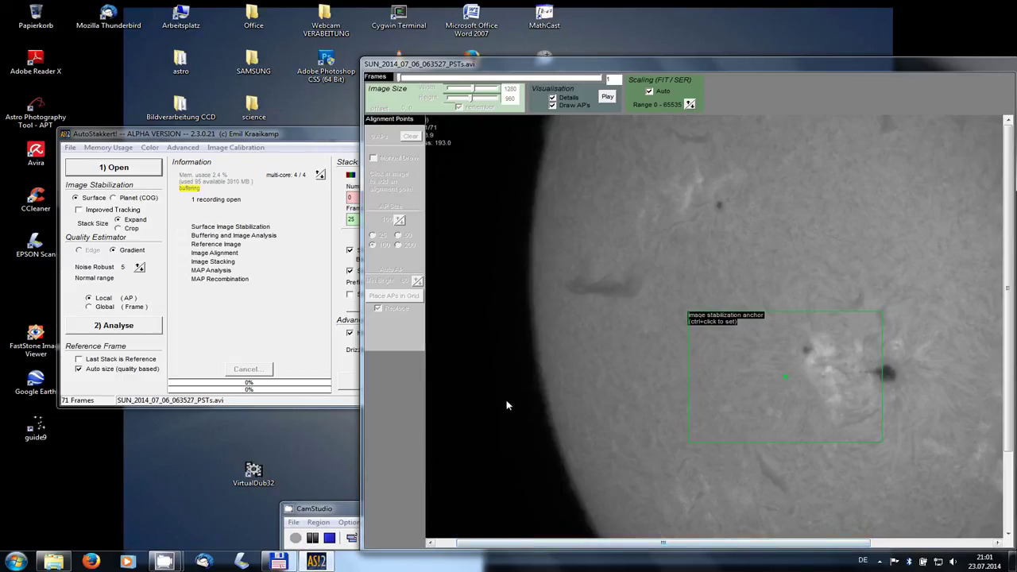
Load the flat_pst_surface image as the master flat for calibrating the recording.
left_click(303, 137)
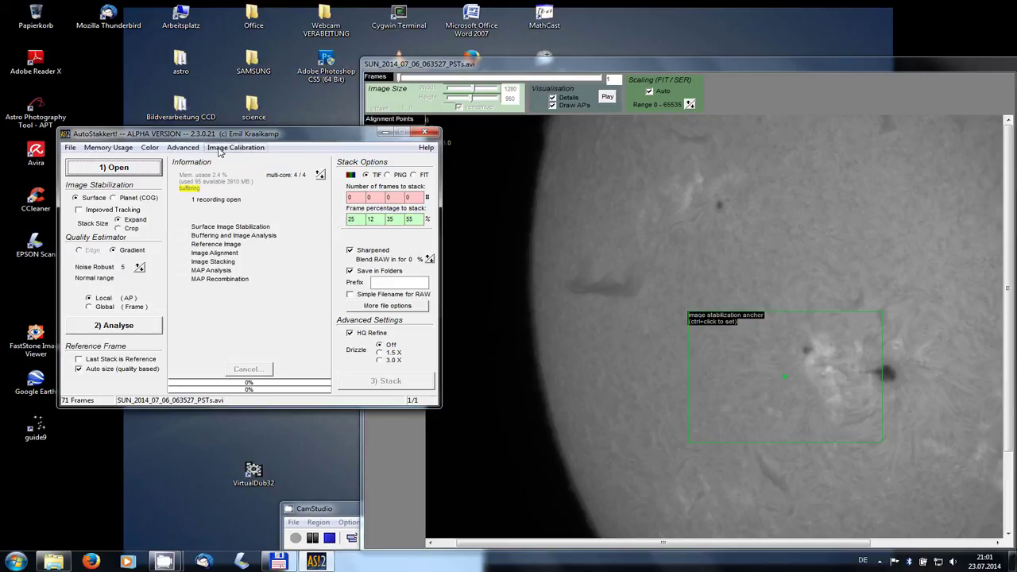
left_click(235, 148)
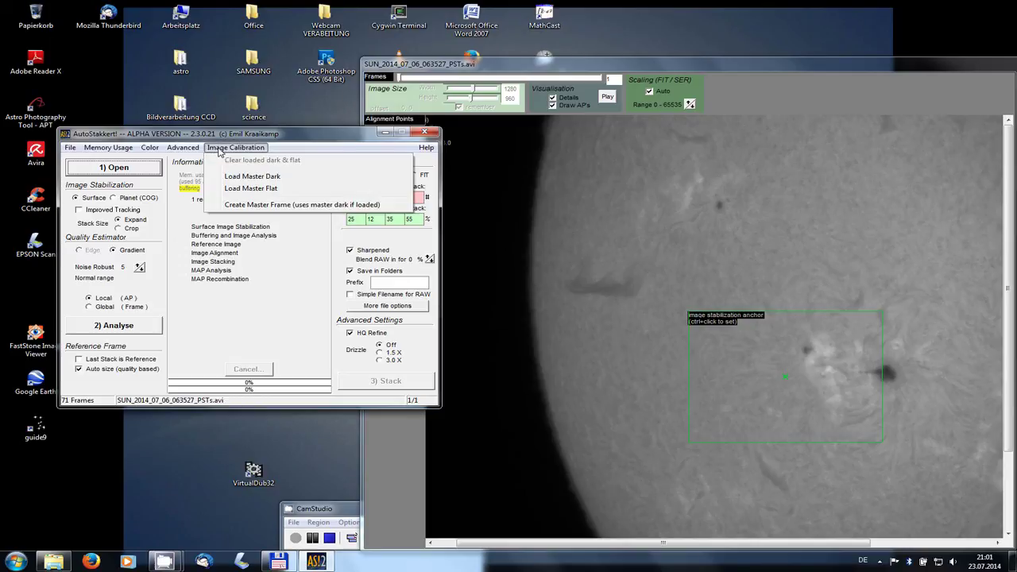
left_click(232, 189)
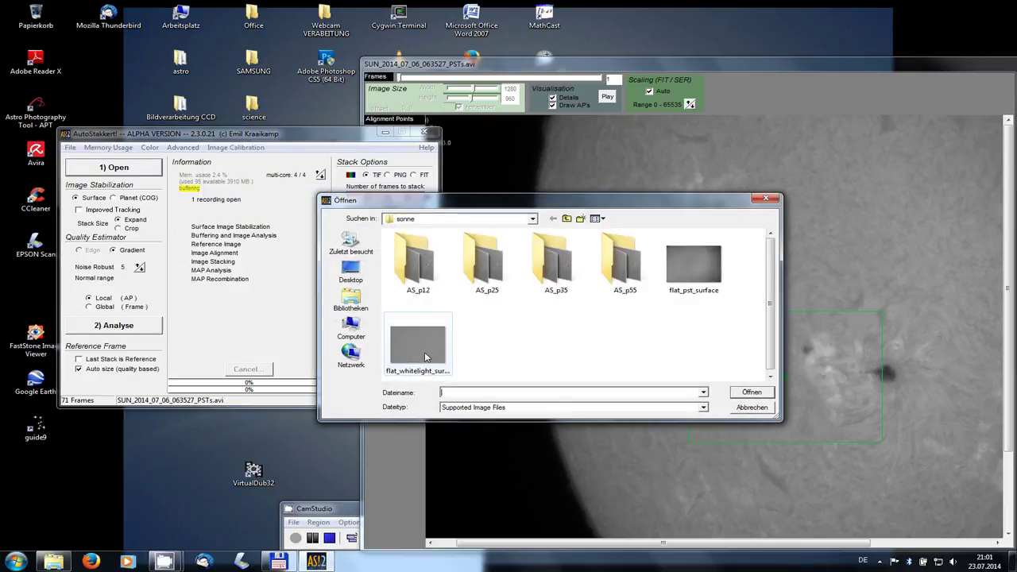
double_click(703, 274)
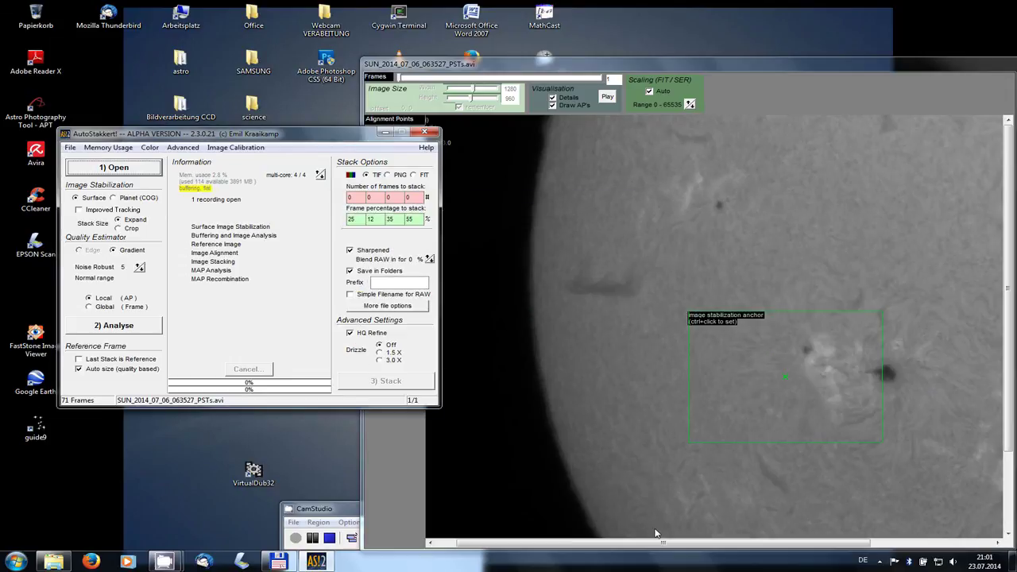
left_click_drag(653, 544, 678, 544)
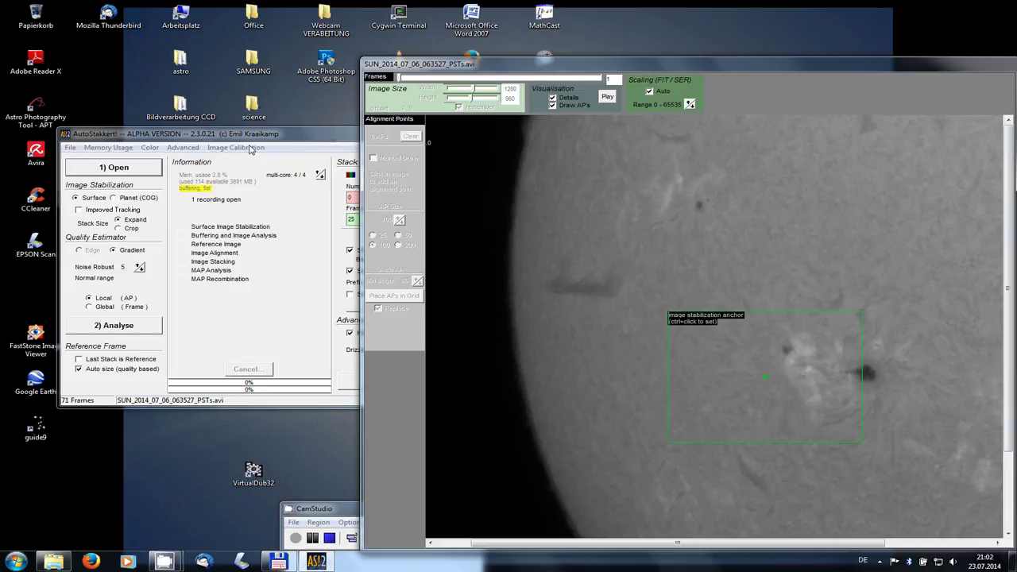
Look over the image calibration options, including master frame creation, and move the main window clear of the frame view.
left_click_drag(249, 137, 228, 126)
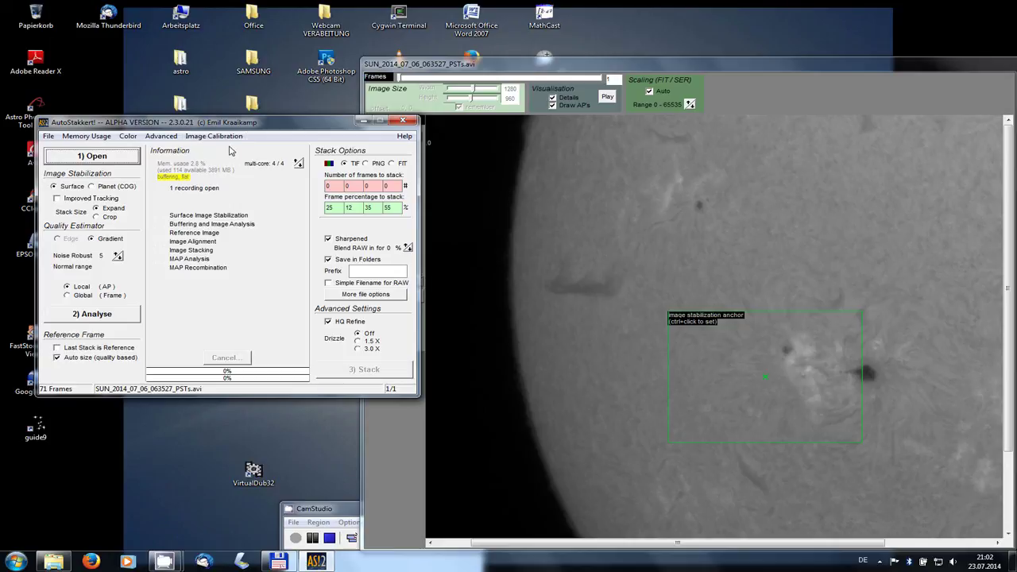
left_click(230, 137)
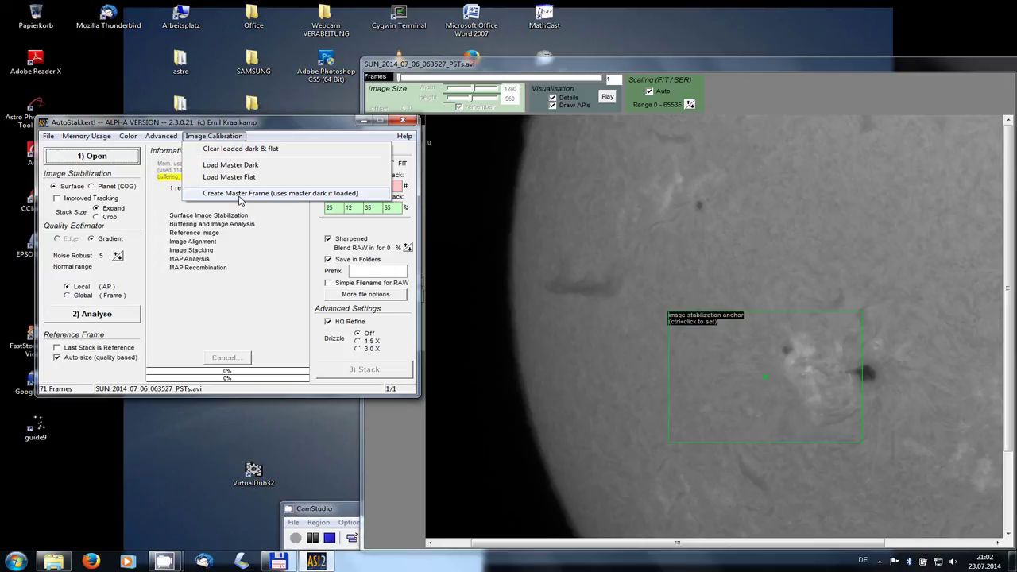
left_click(271, 234)
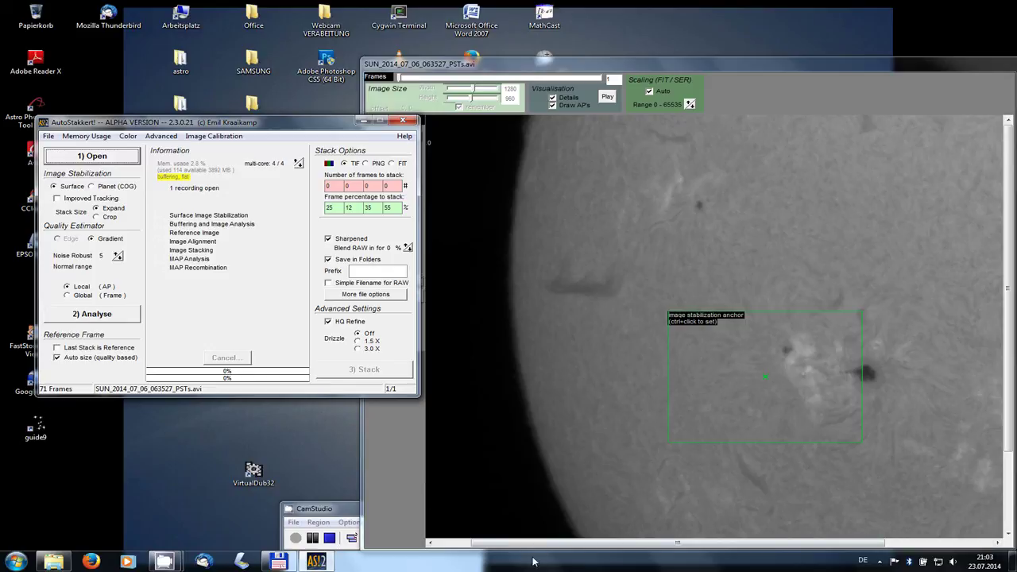
mouse_move(536, 549)
left_mouse_down()
mouse_move(482, 548)
mouse_move(681, 549)
mouse_move(536, 549)
left_mouse_up()
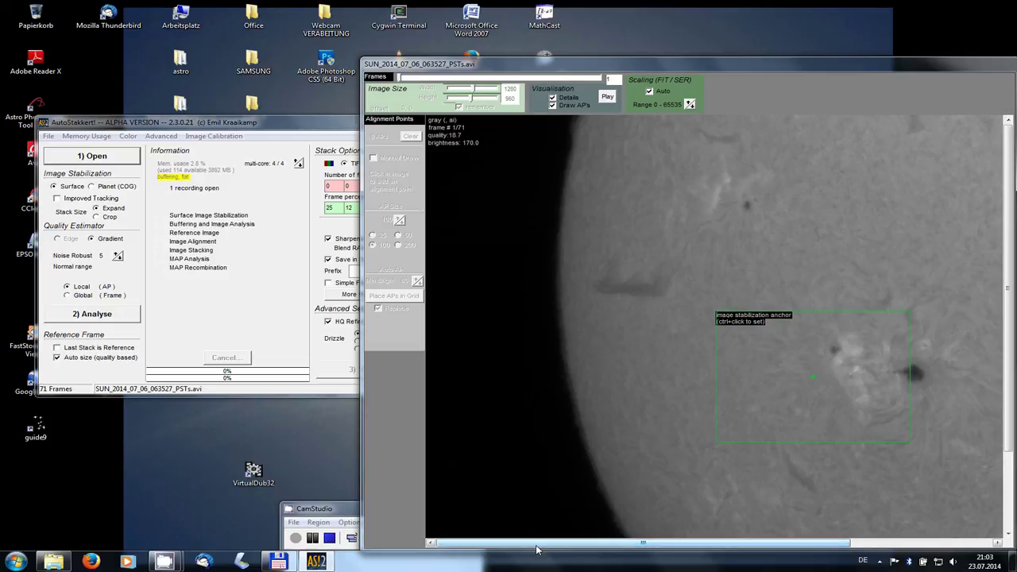
left_click_drag(602, 548, 625, 543)
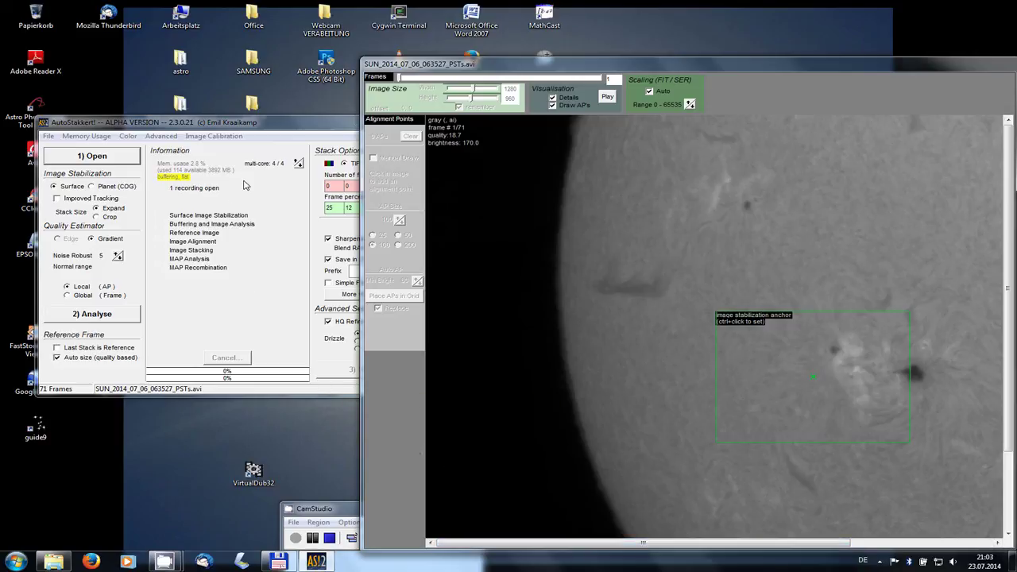
left_click_drag(231, 123, 197, 73)
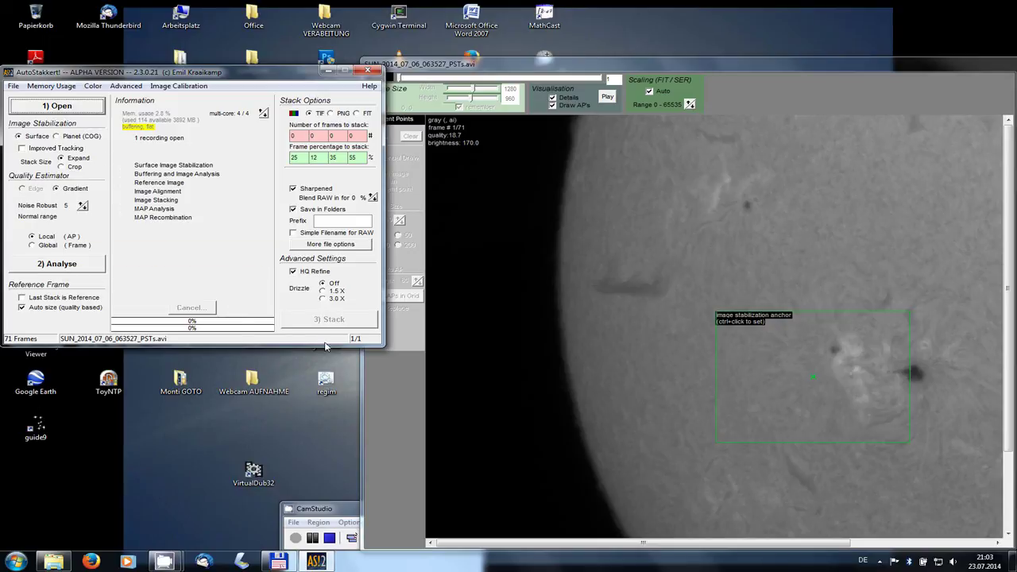
Center a smaller image stabilization anchor on the large dark sunspot beside the bright active region.
left_click(414, 407)
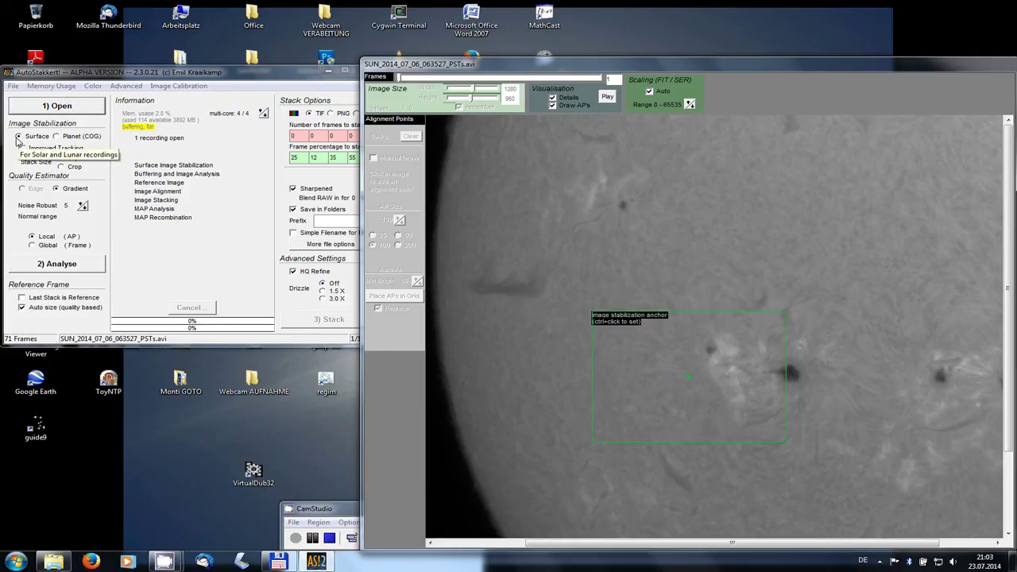
left_click_drag(724, 543, 670, 541)
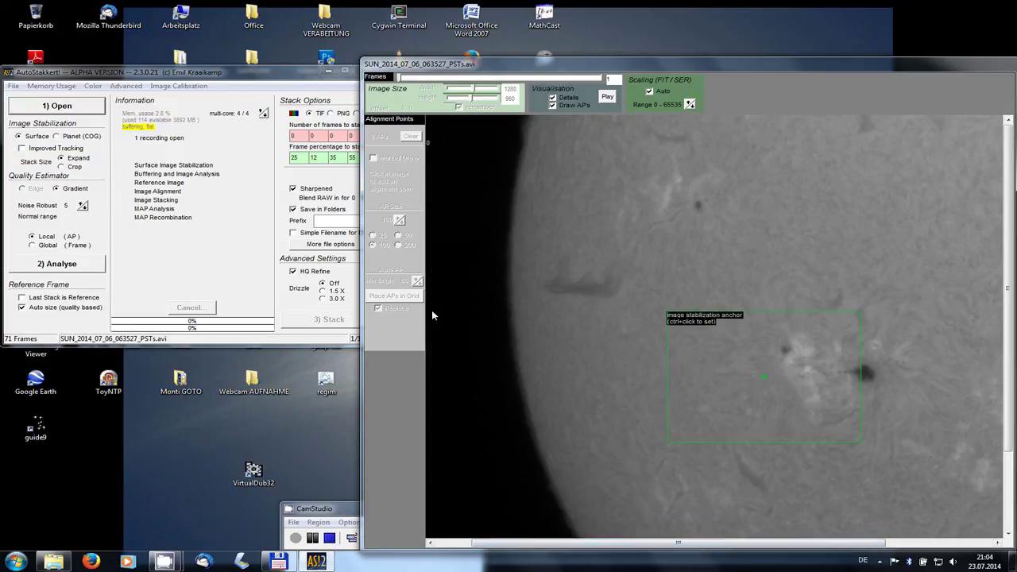
left_click_drag(622, 546, 587, 545)
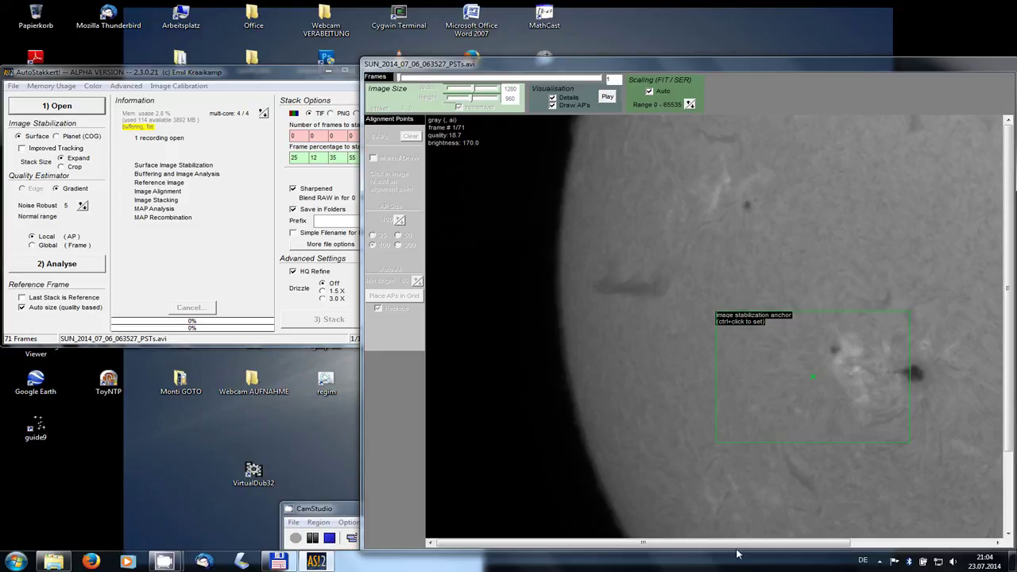
left_click_drag(738, 544, 806, 547)
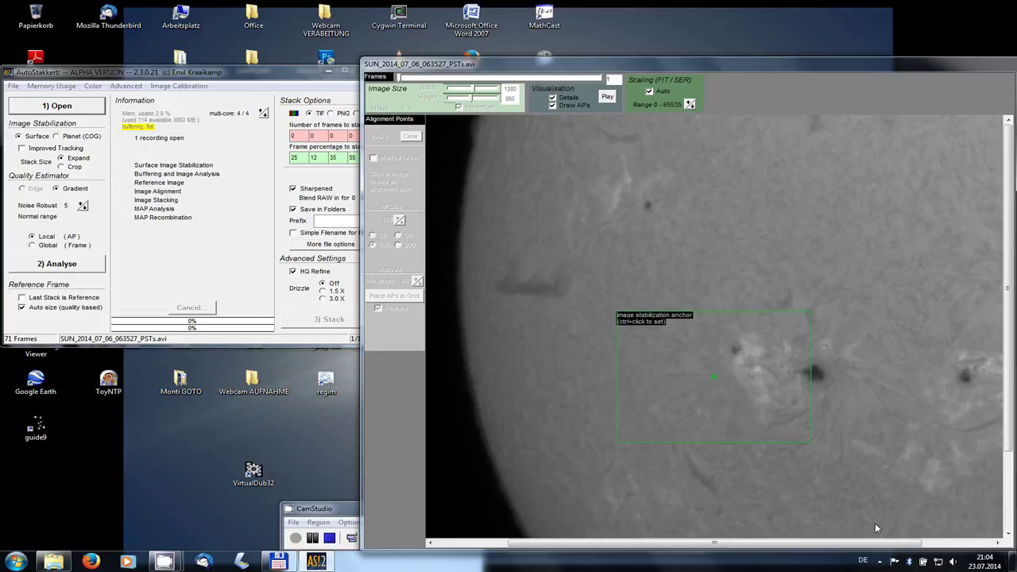
left_click_drag(874, 542, 930, 543)
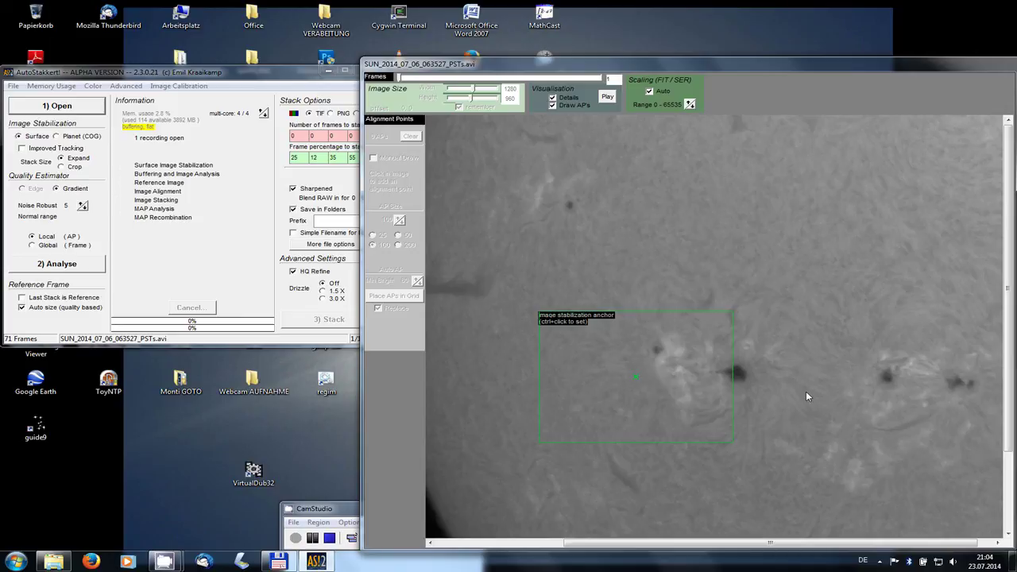
left_click(893, 375, "ctrl")
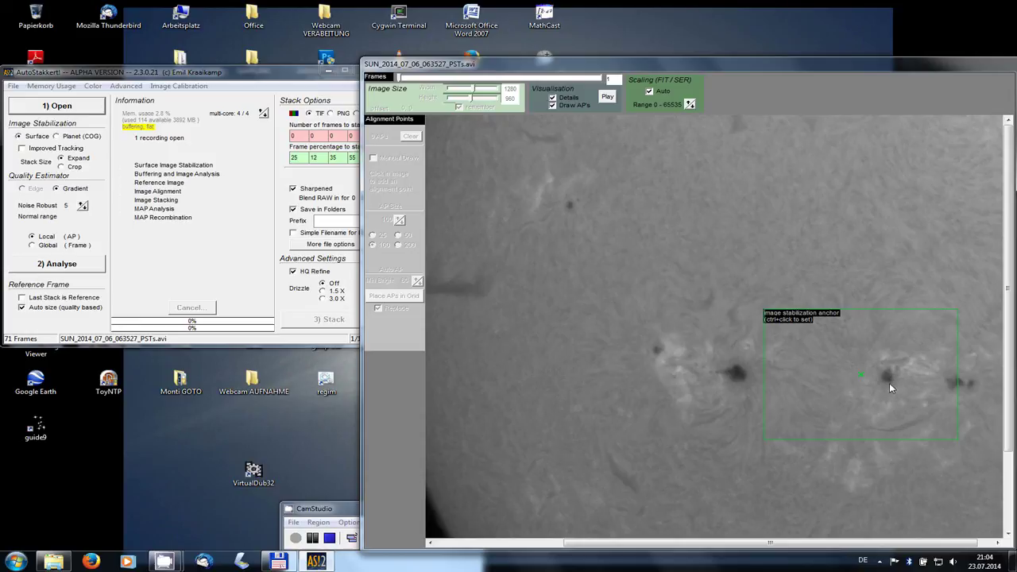
left_click(802, 377, "ctrl")
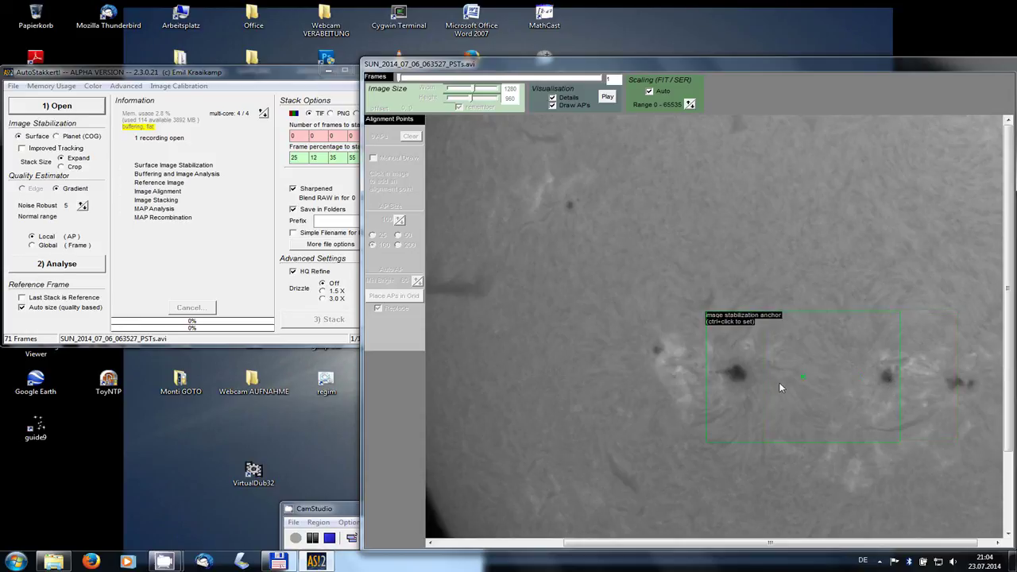
left_click(733, 374, "ctrl")
left_click(737, 374, "ctrl")
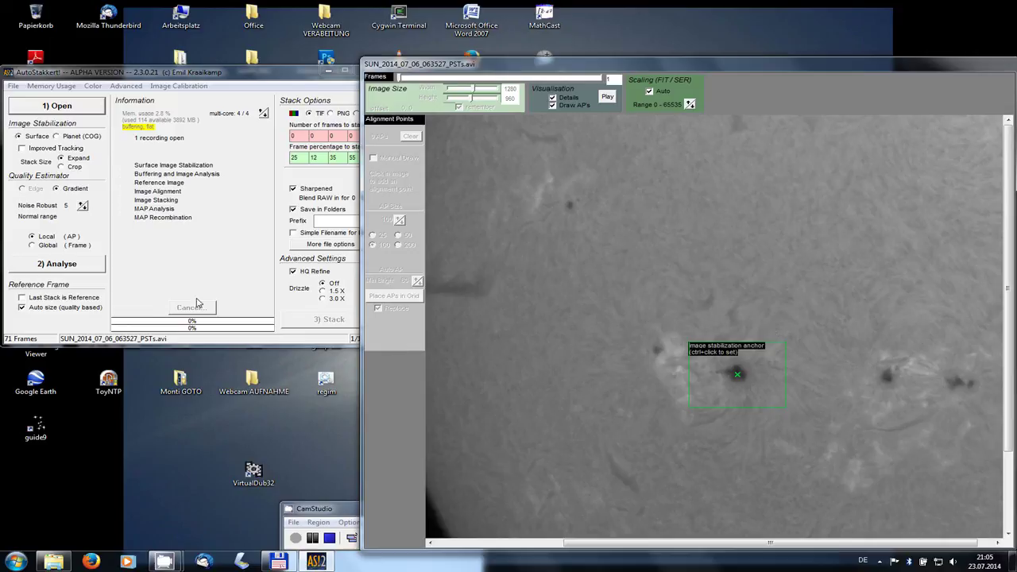
Analyse the recording and compare its quality-sorted frames from frame 1 through frame 71.
left_click(90, 274)
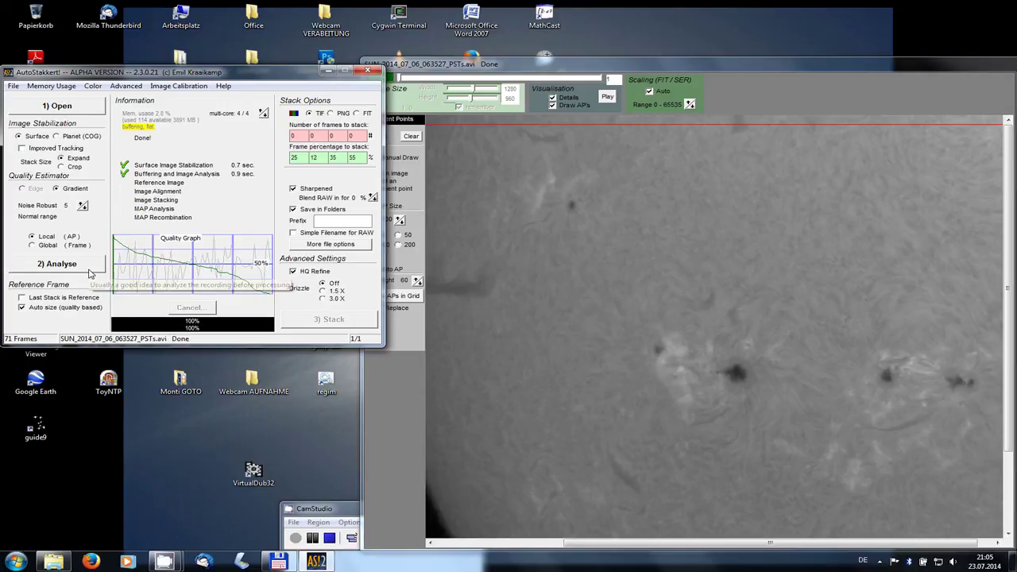
left_click(480, 548)
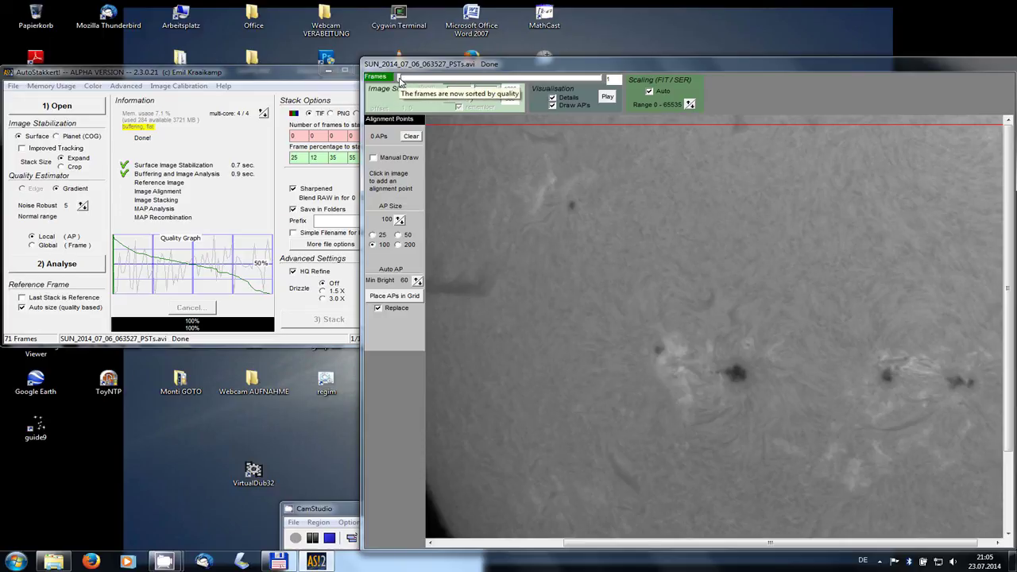
left_click_drag(399, 79, 608, 97)
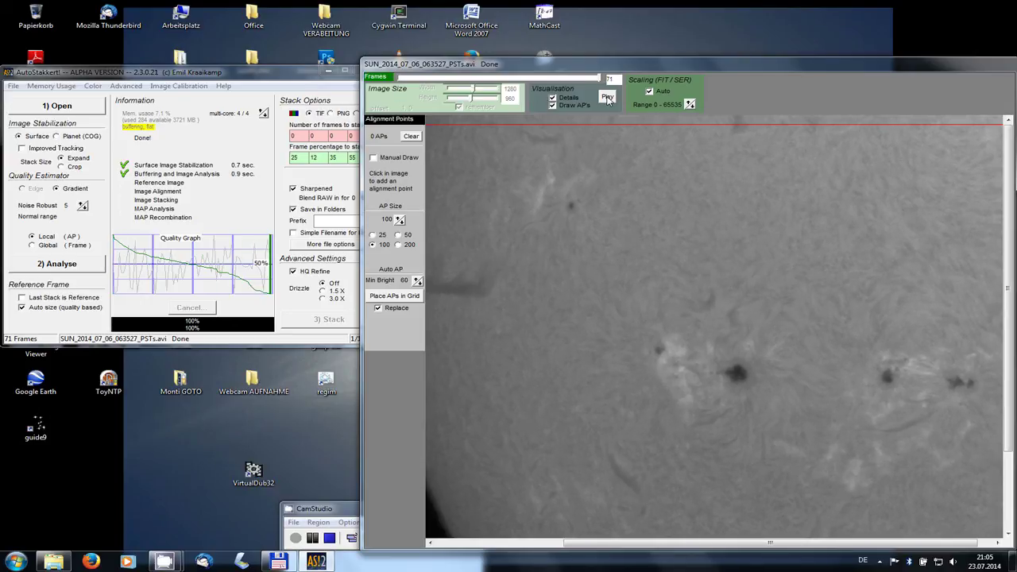
left_click(608, 97)
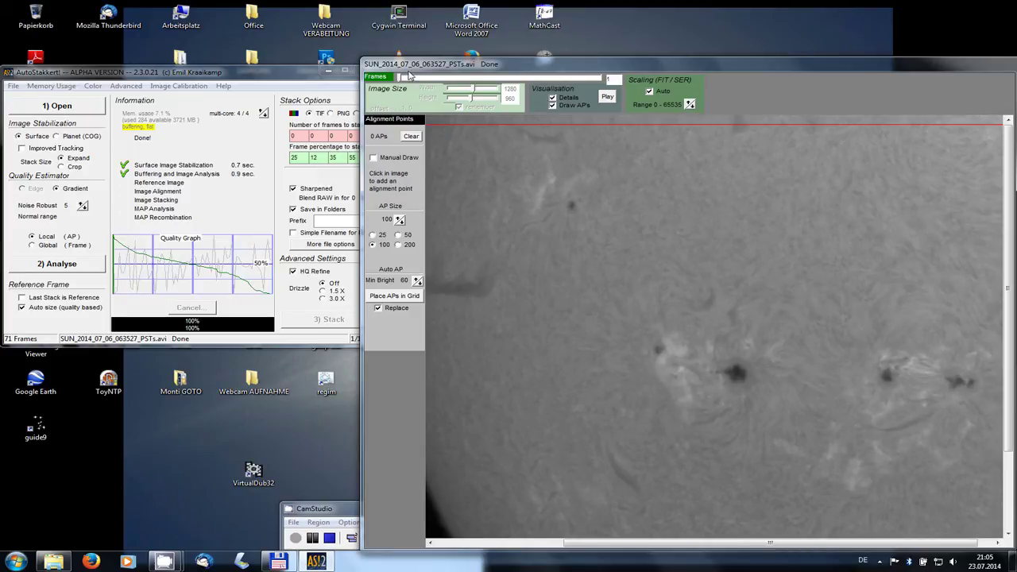
Keep 25 as the only frame percentage to stack by setting the other three percentages to 0.
left_click_drag(408, 67, 528, 77)
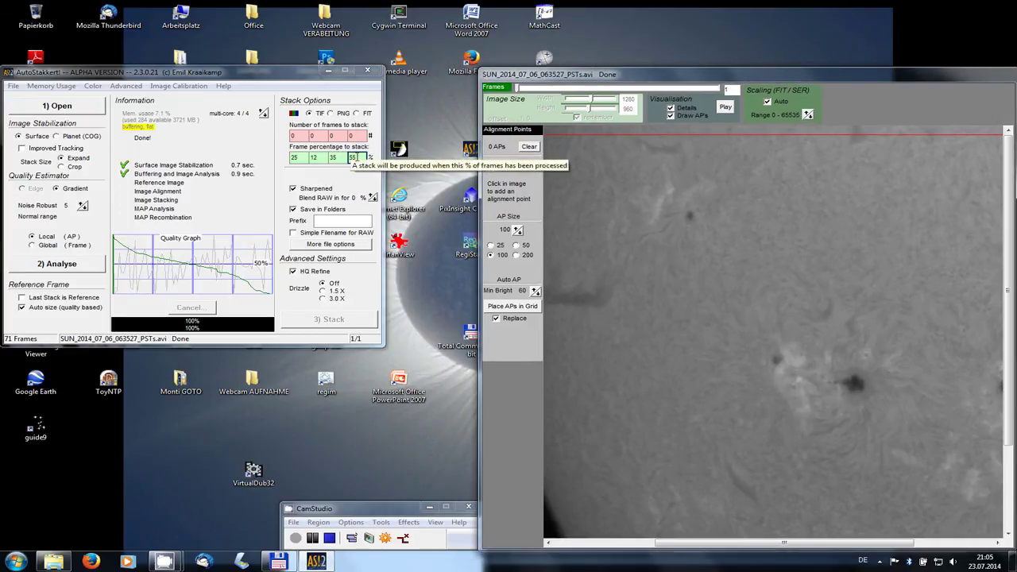
left_click(307, 158)
left_click(313, 158)
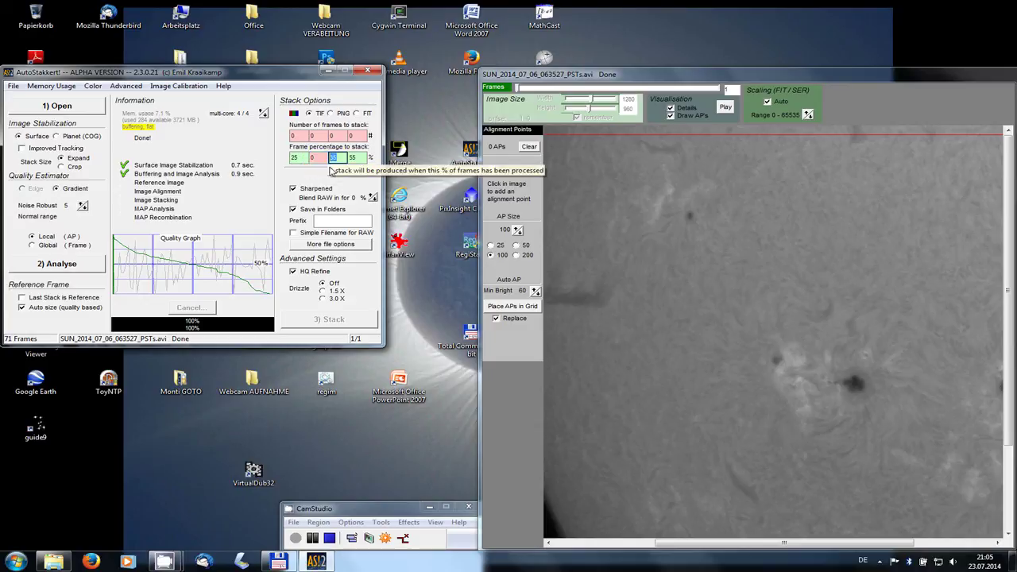
left_click(332, 157)
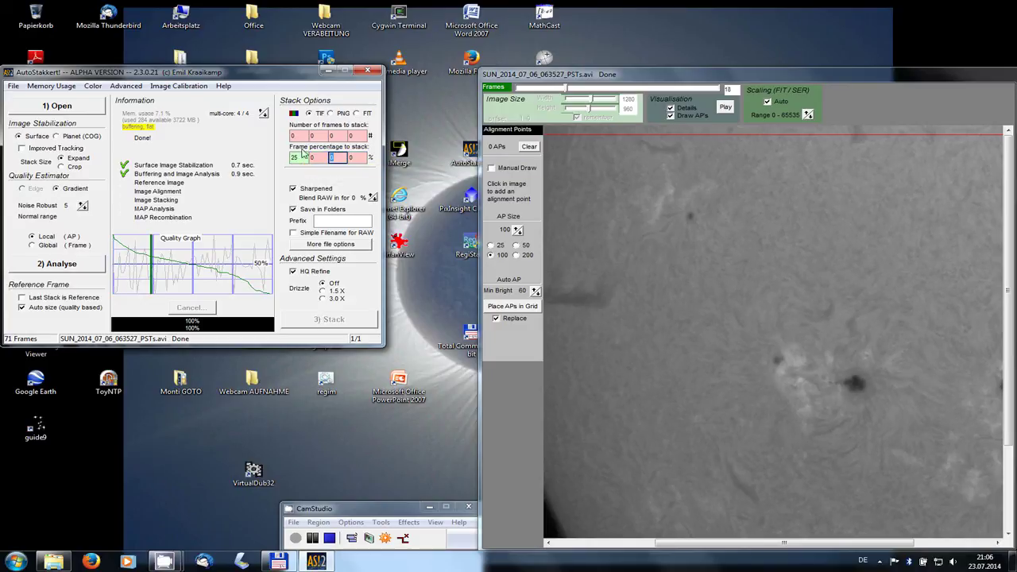
left_click(303, 158)
left_click(538, 191)
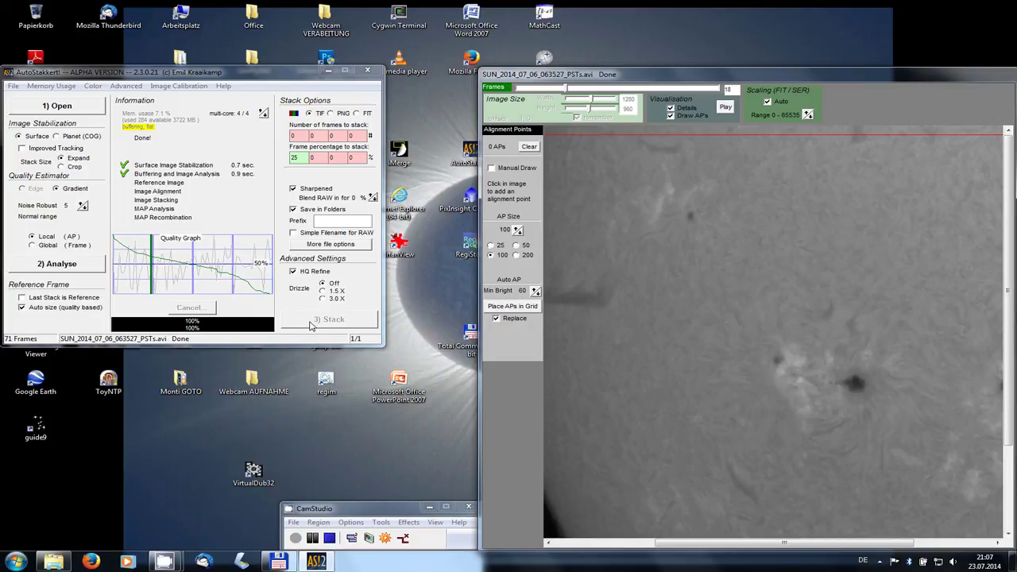
Place a grid of alignment points at AP size 25 as a trial and replace it with a grid at AP size 100.
left_click_drag(566, 74, 495, 5)
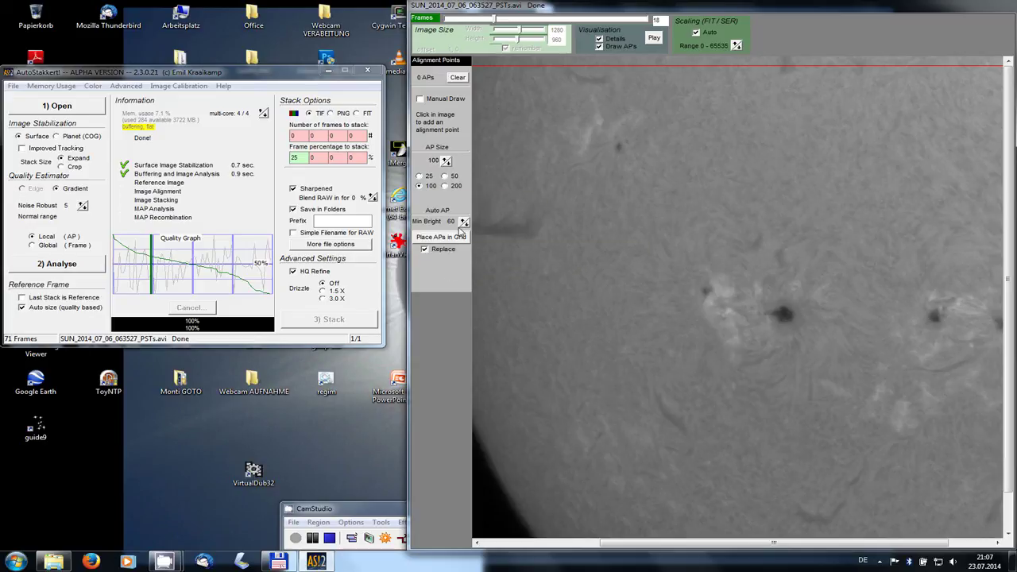
left_click(420, 176)
left_click(457, 242)
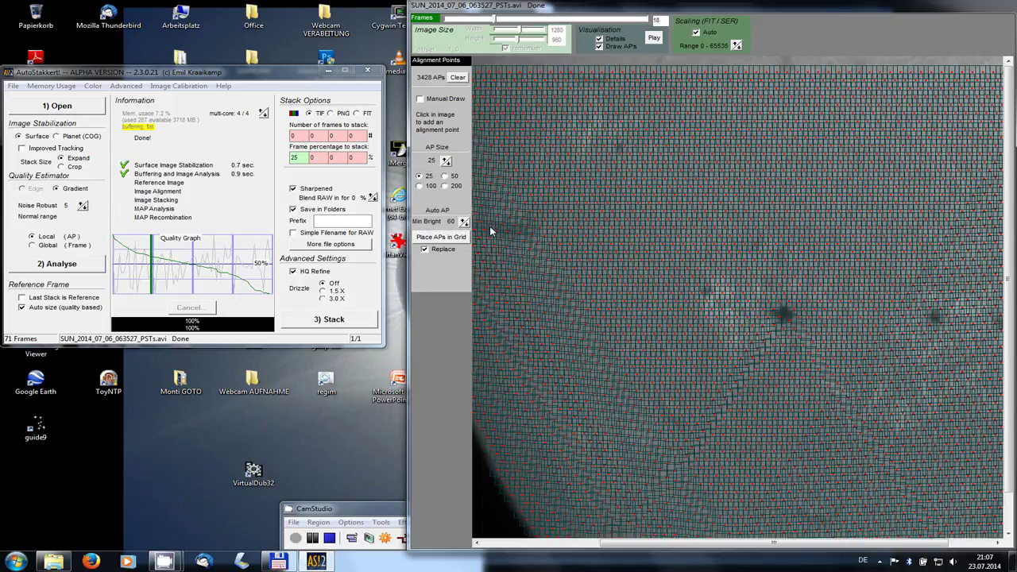
left_click(420, 186)
left_click(433, 237)
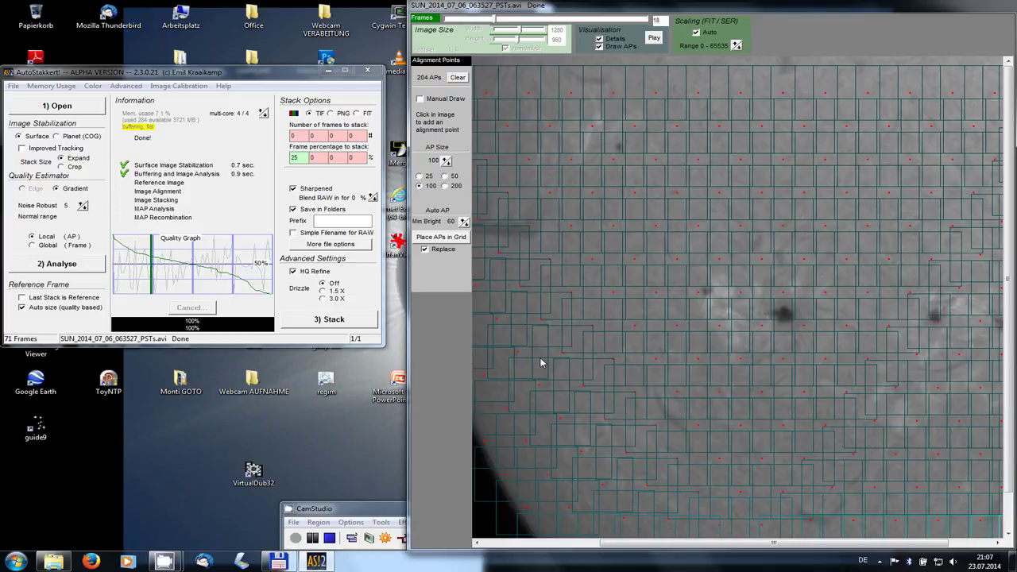
left_click_drag(676, 548, 768, 545)
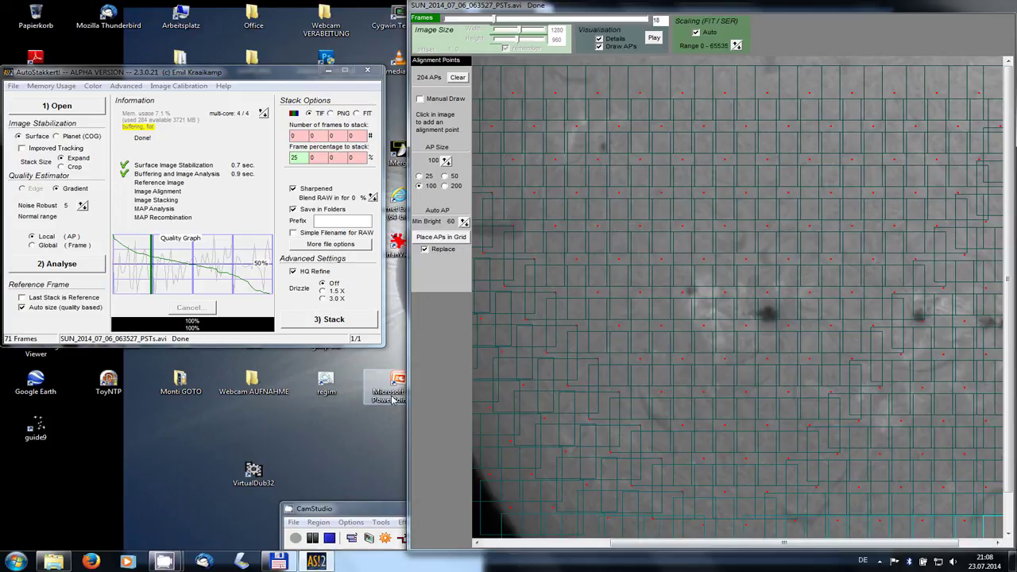
left_click(346, 322)
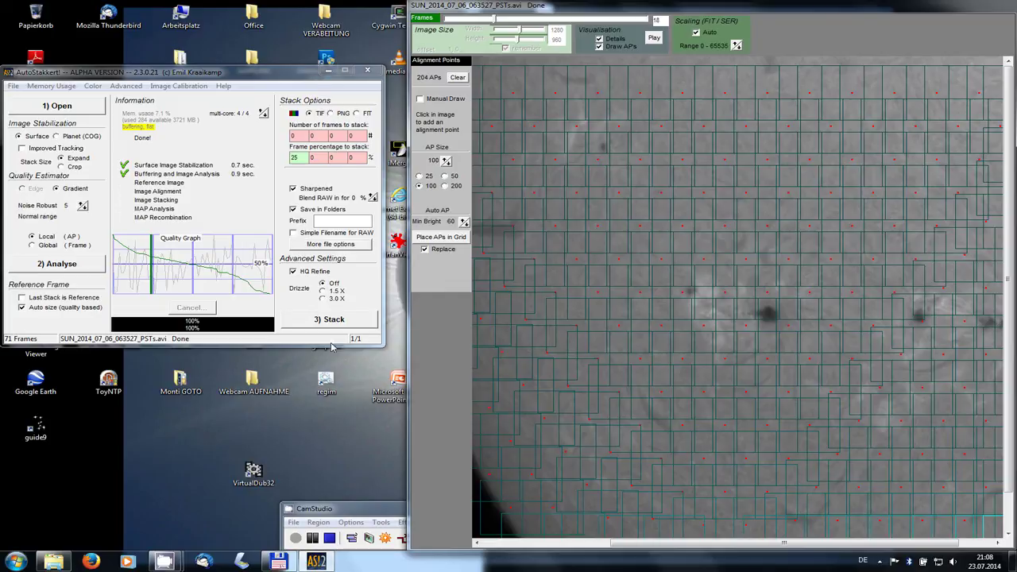
left_click(293, 191)
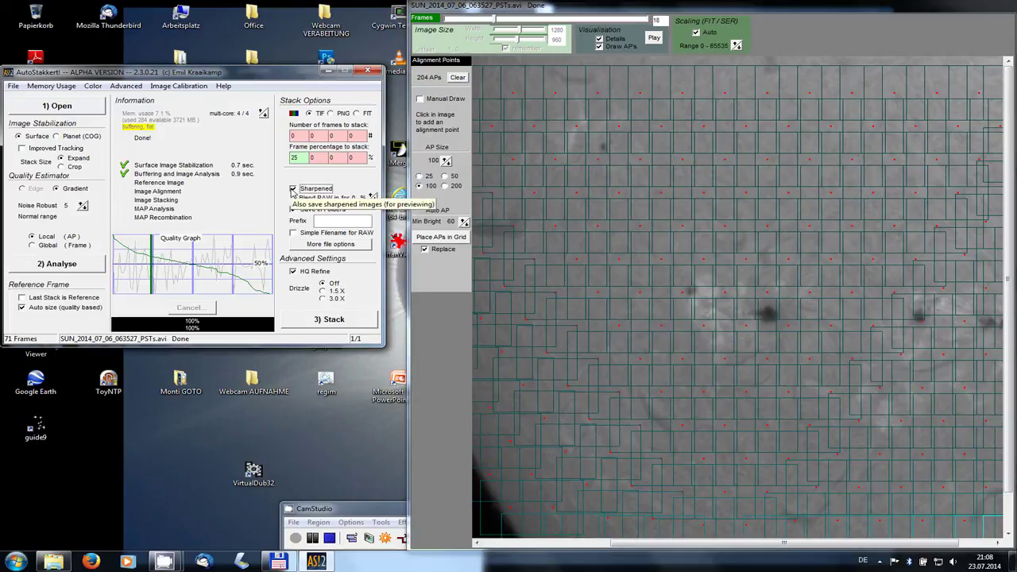
left_click(292, 191)
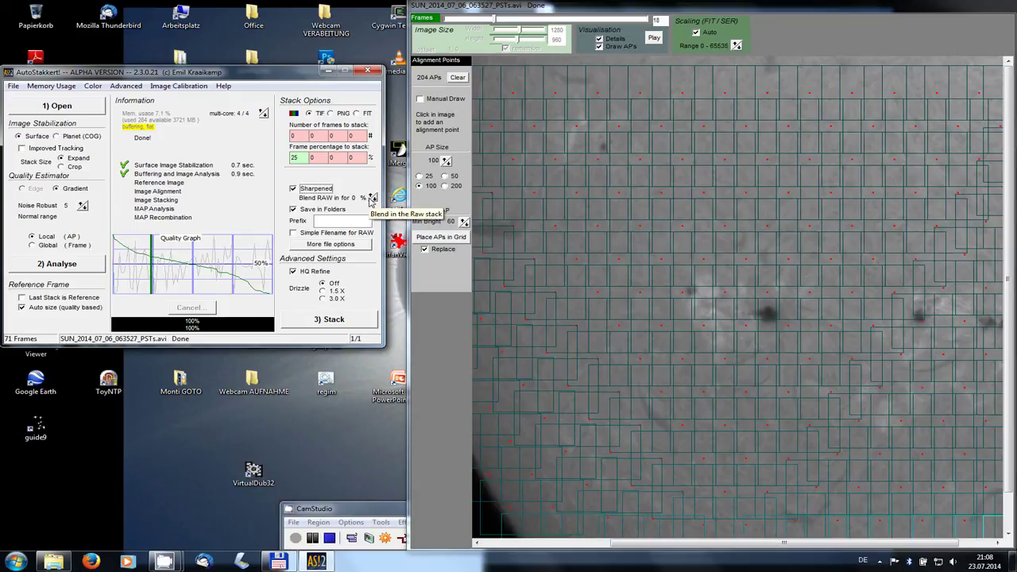
Try blending the raw stack into the sharpened image at 50 and 25 percent, and reset the blend to 0 percent.
left_click(373, 197)
left_click(371, 202)
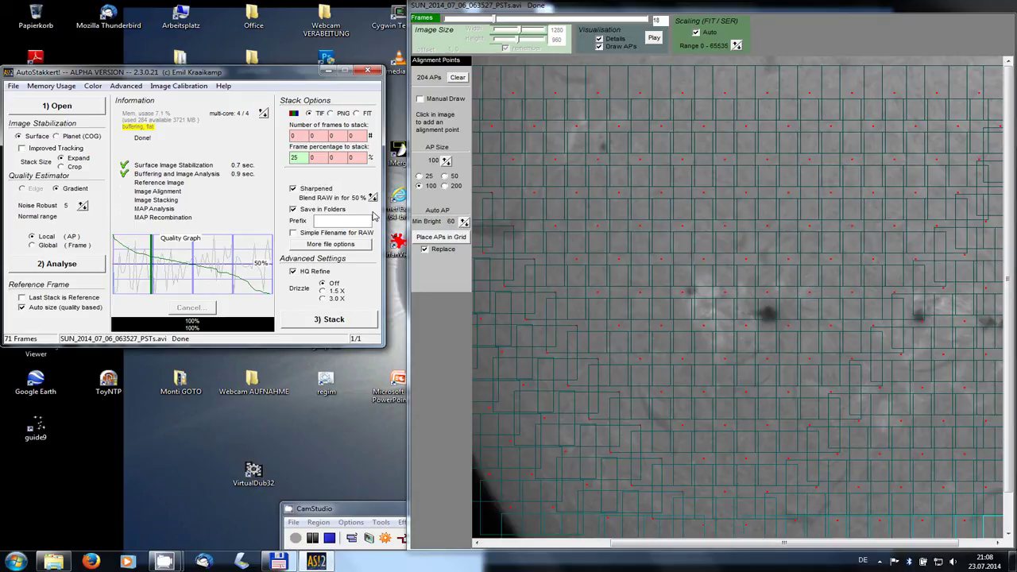
left_click(371, 199)
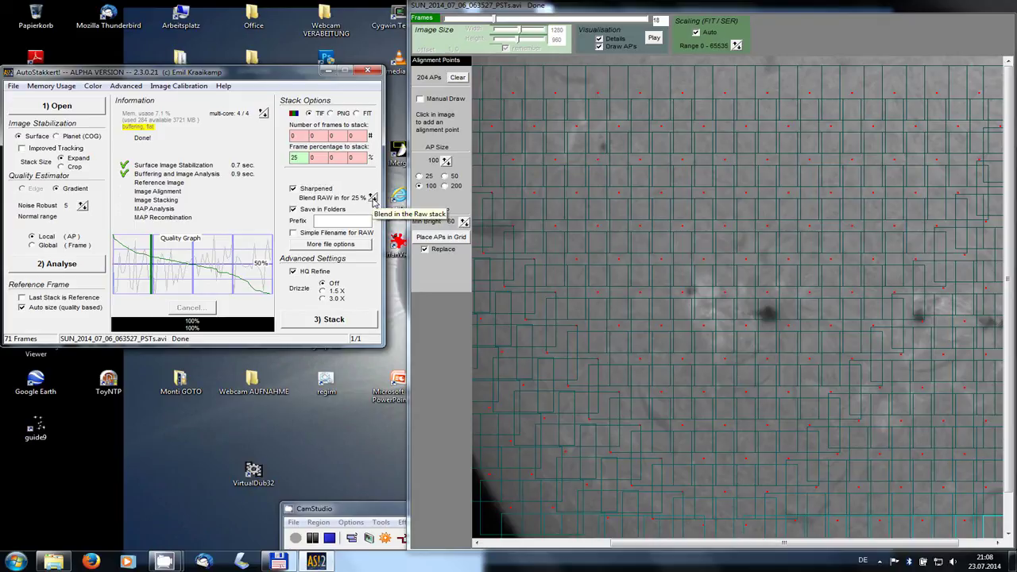
left_click(373, 199)
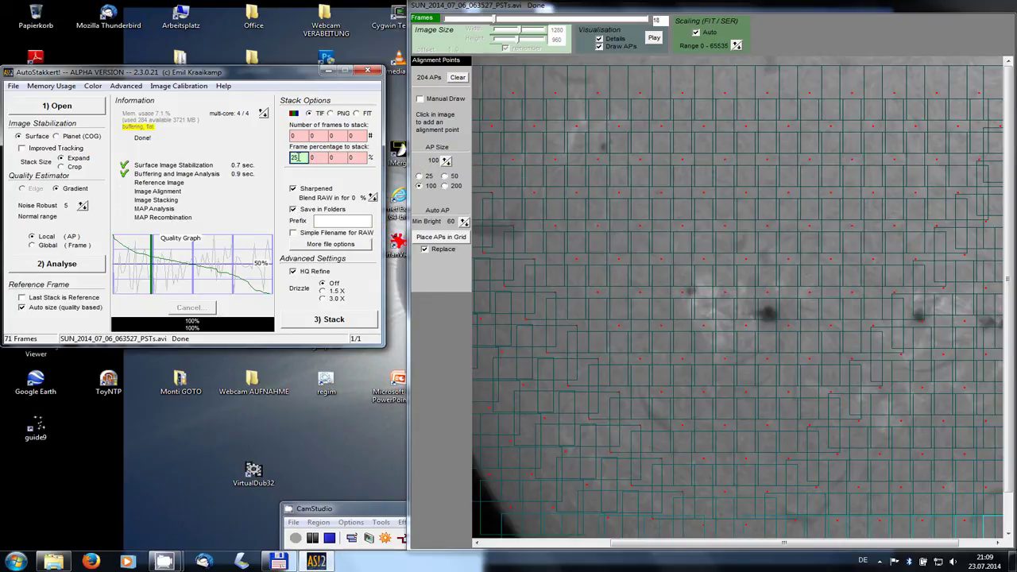
left_click(294, 158)
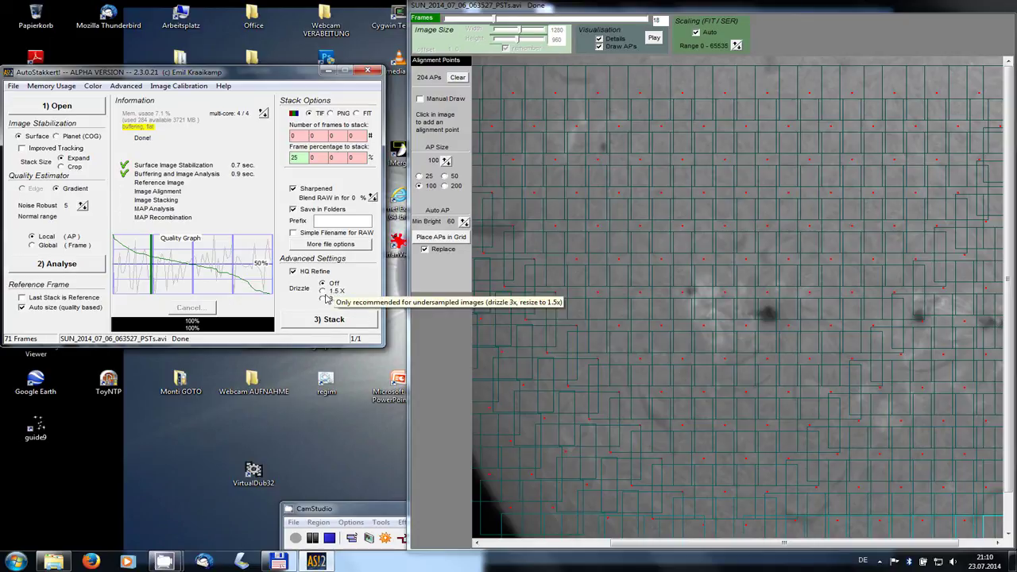
Set Drizzle to 1.5 X and stack the recording with the placed alignment points.
left_click(325, 291)
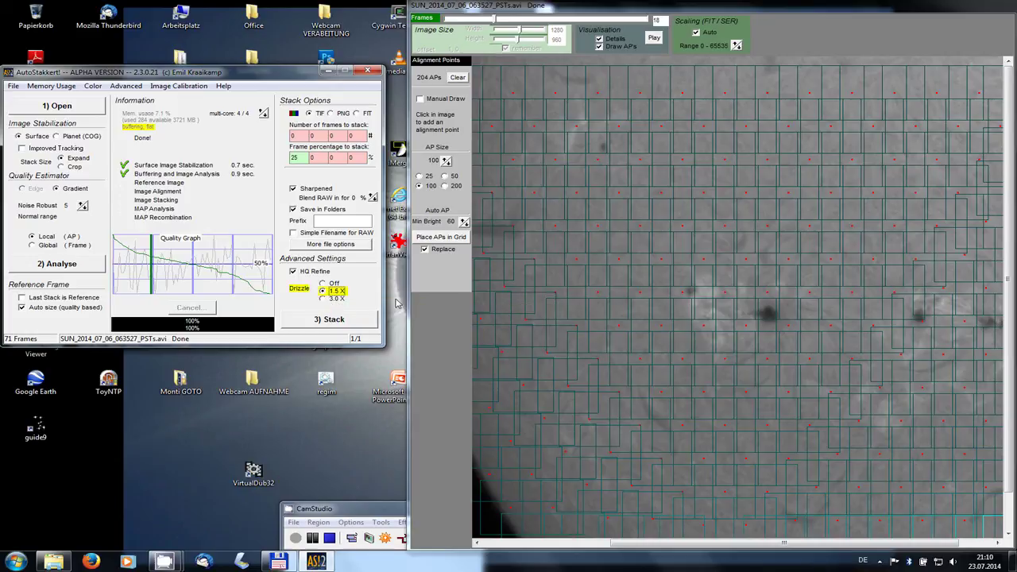
left_click(322, 285)
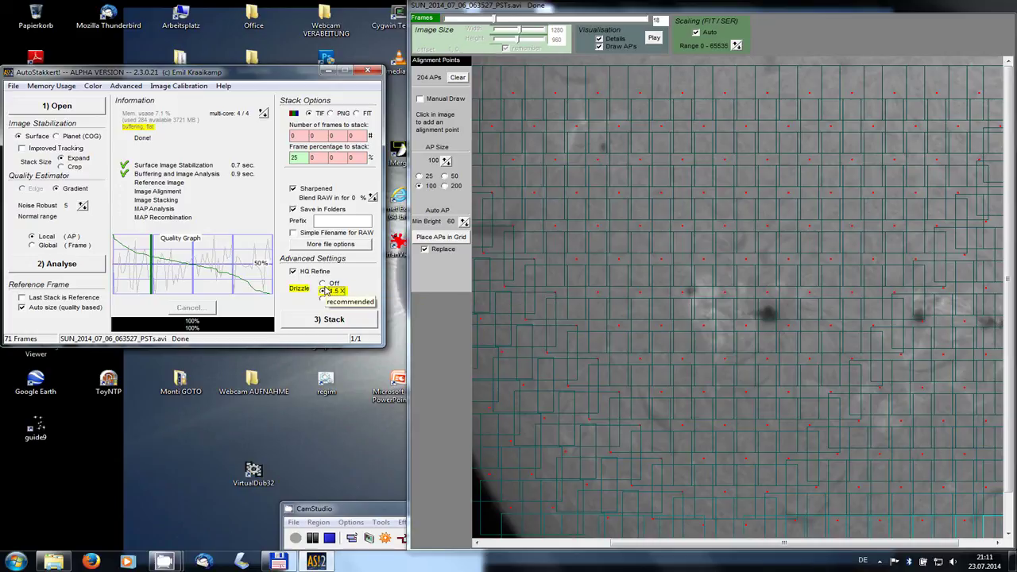
left_click(323, 290)
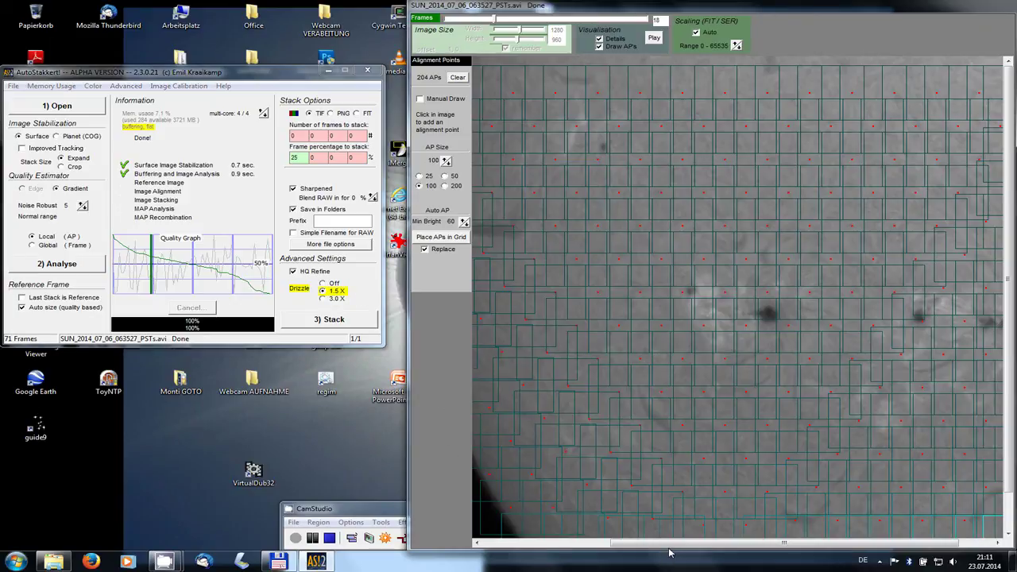
mouse_move(653, 547)
left_mouse_down()
mouse_move(587, 548)
mouse_move(647, 547)
left_mouse_up()
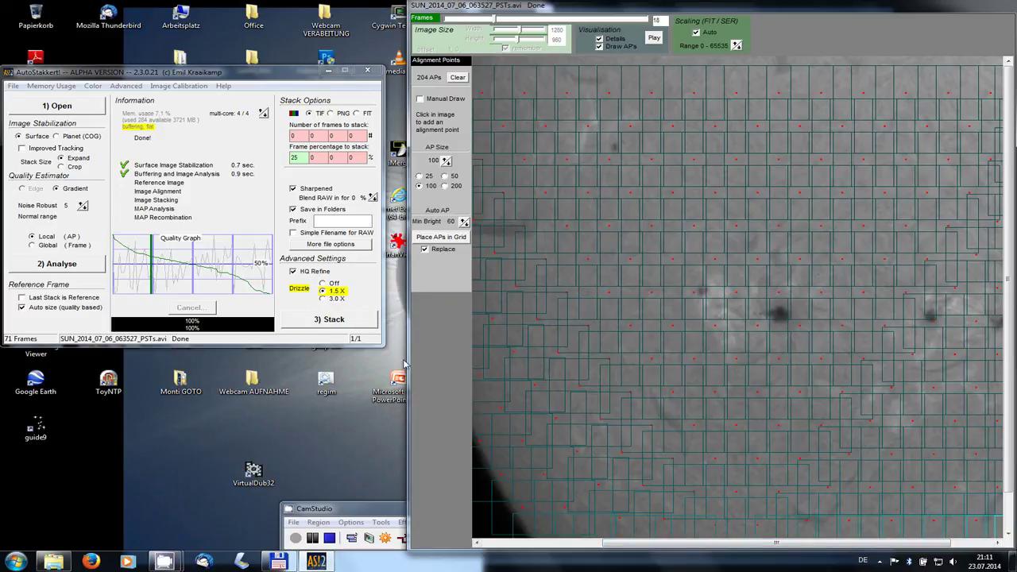
left_click_drag(577, 548, 634, 548)
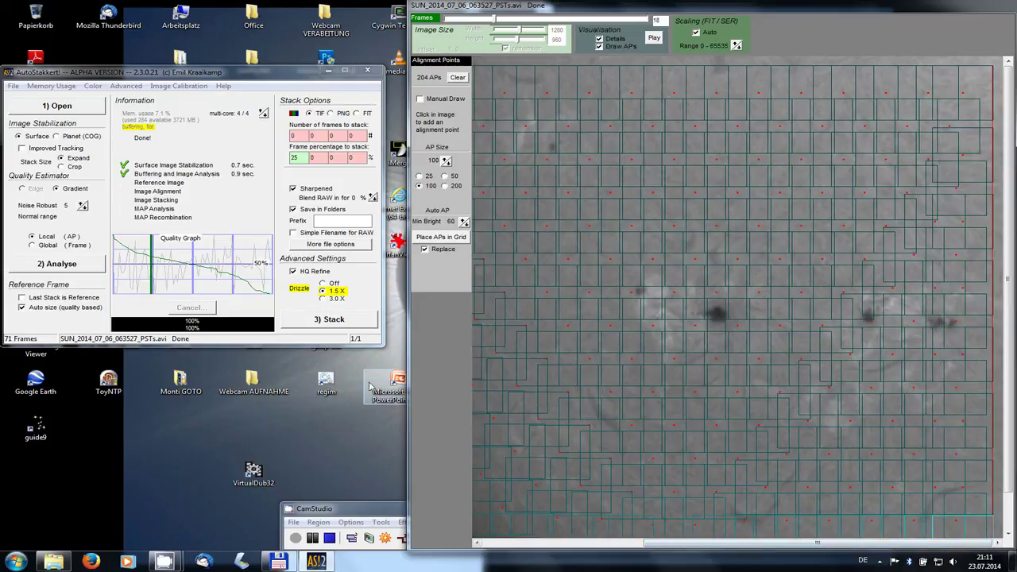
left_click(346, 326)
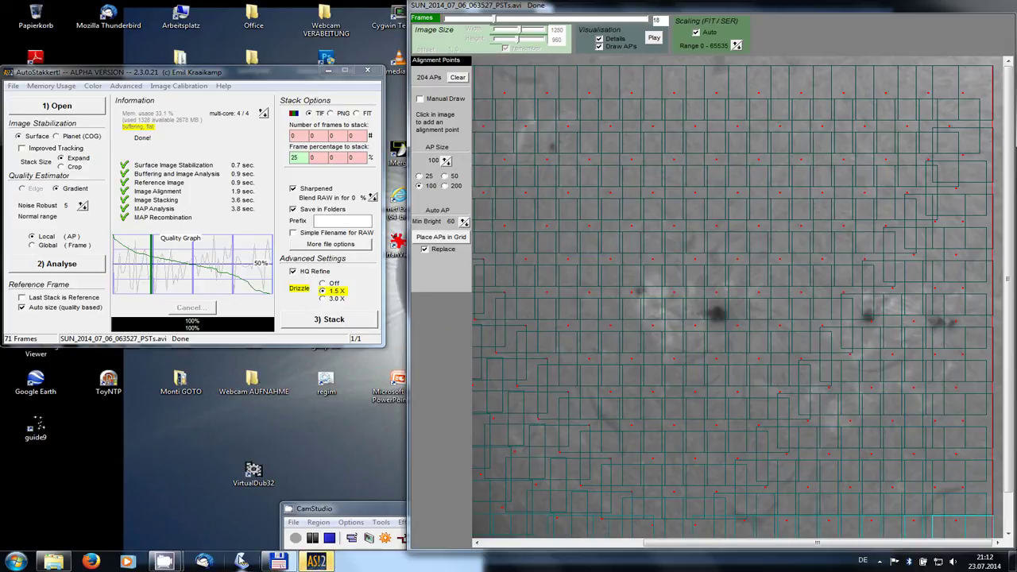
Switch to Total Commander and view the unsharpened stack SUN_2014_07_06_063527_PSTs_g5_ap204_Drizzle15.tif in the AS_p25 folder.
left_click(278, 561)
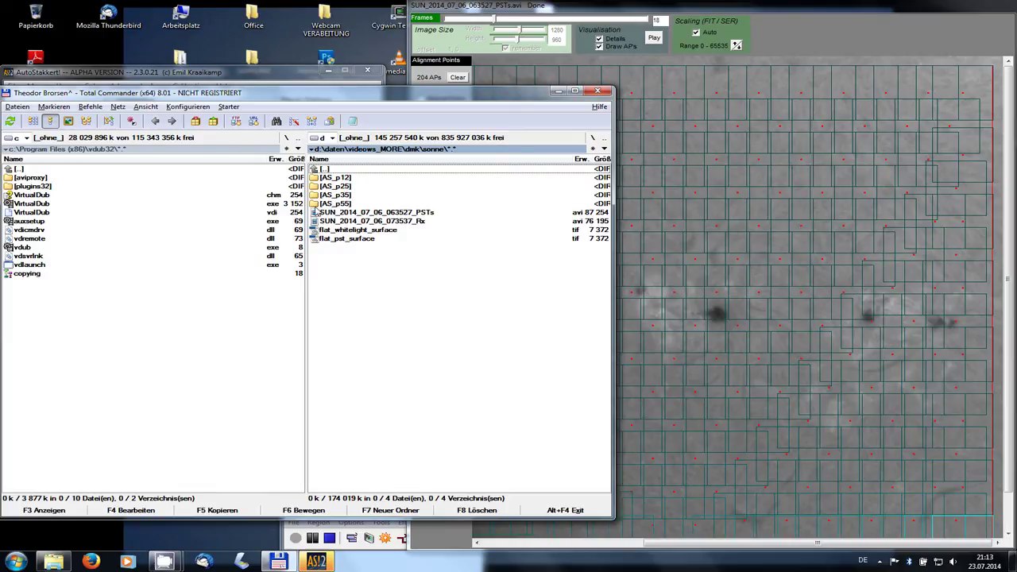
double_click(335, 186)
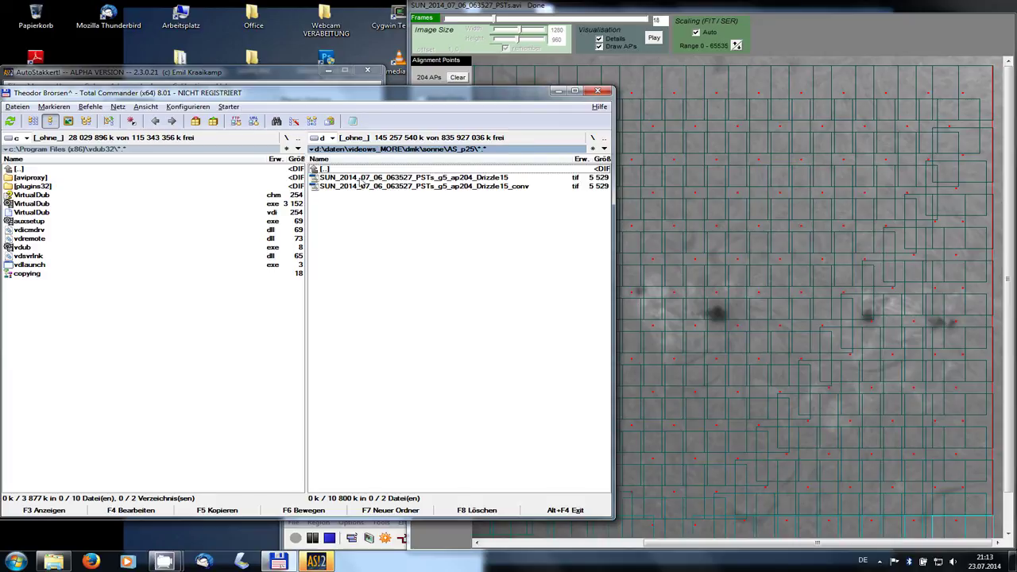
left_click(367, 189)
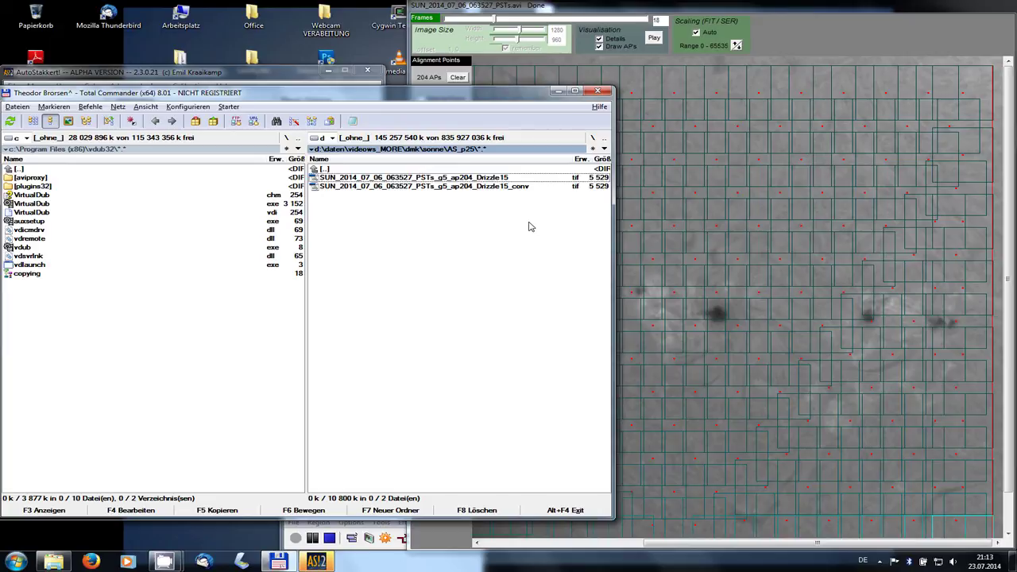
key("F3")
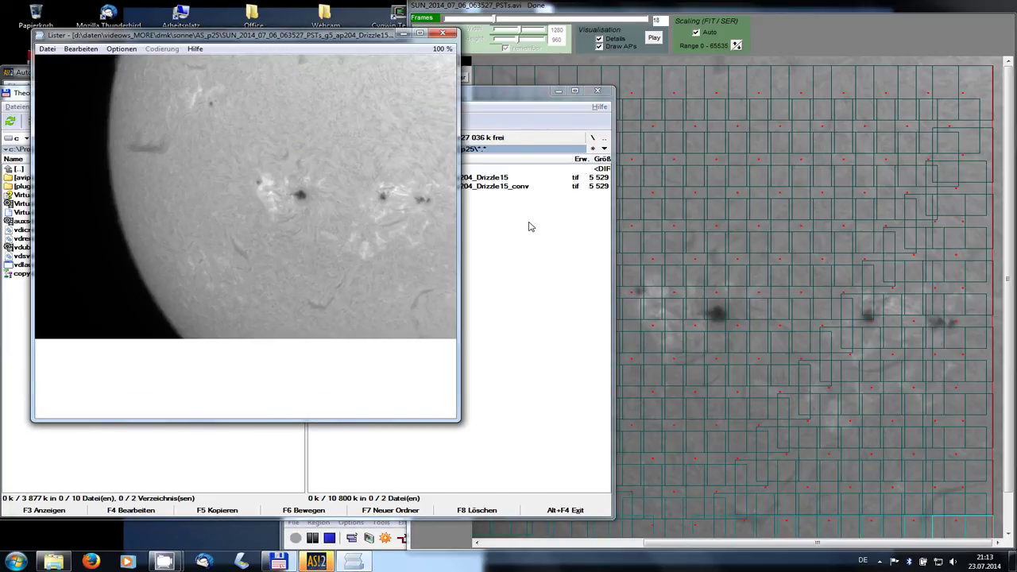
key("Escape")
View the sharpened stack SUN_2014_07_06_063527_PSTs_g5_ap204_Drizzle15_conv.tif in a maximized viewer window.
left_click(494, 187)
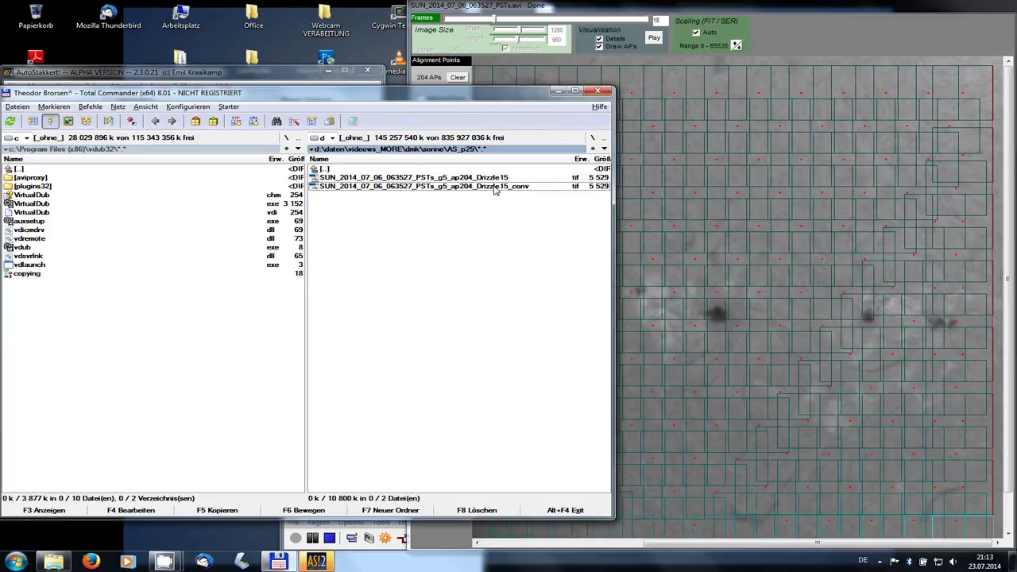
key("F3")
double_click(336, 46)
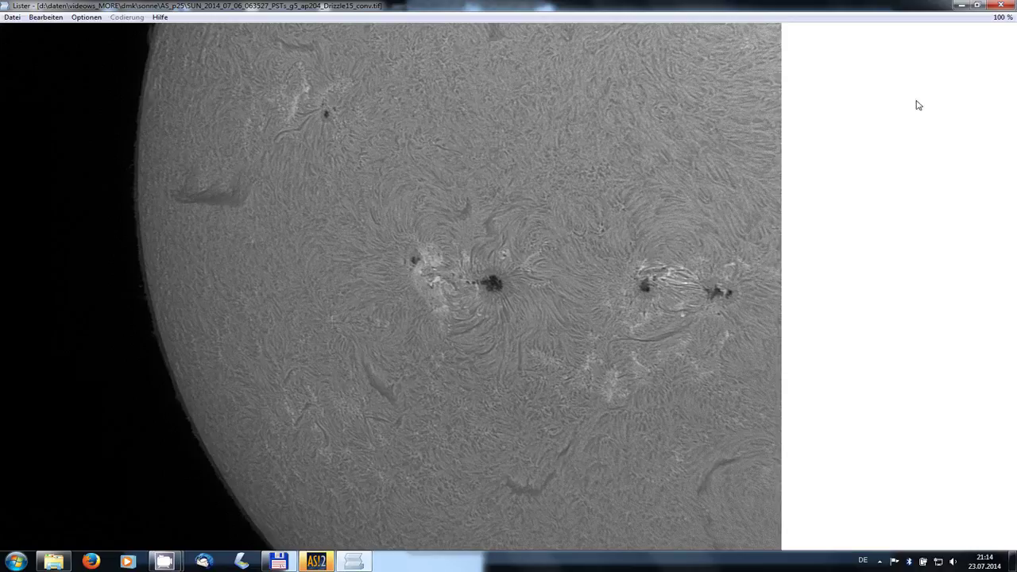
Switch back to AutoStakkert, leaving the viewer with the sharpened stack open behind it.
key("alt+Tab")
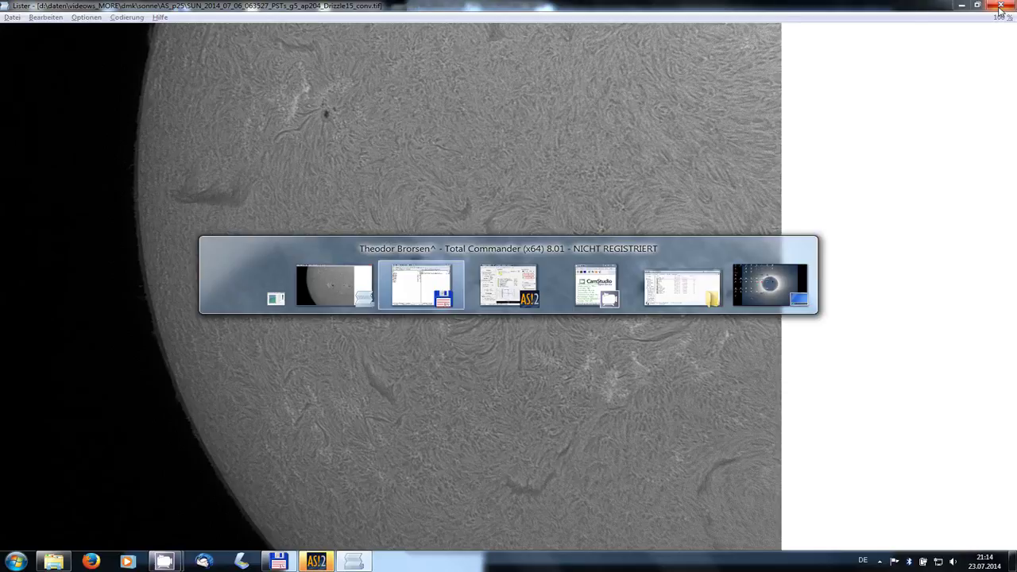
key("alt+Tab")
key("alt+Tab")
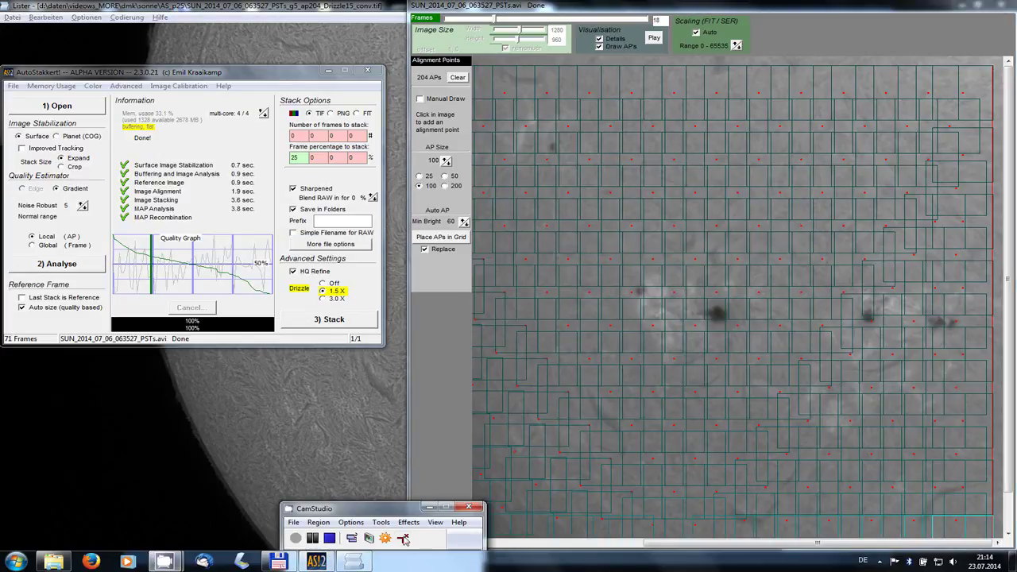
mouse_move(391, 514)
left_mouse_down()
mouse_move(394, 477)
mouse_move(401, 484)
mouse_move(387, 501)
left_mouse_up()
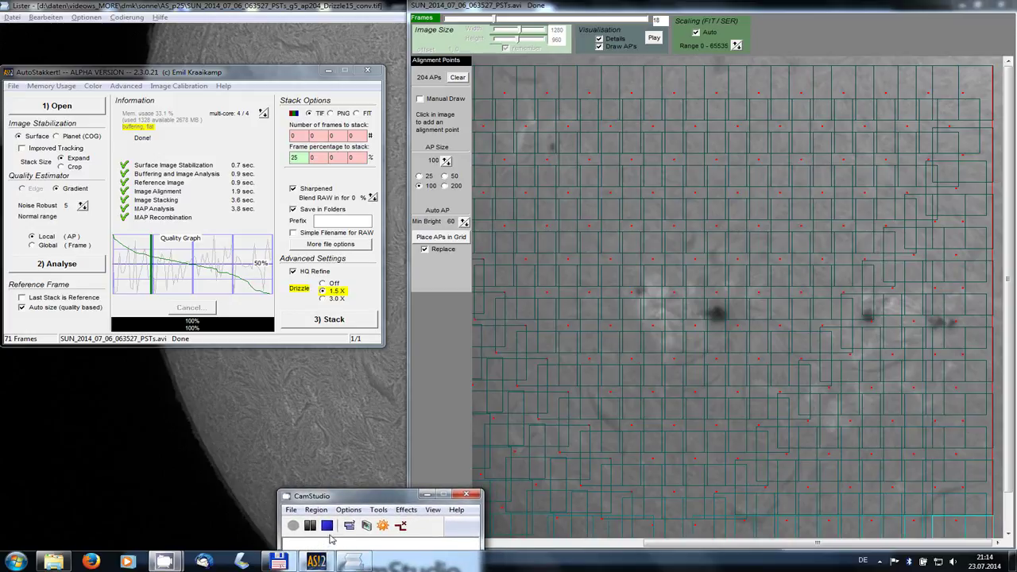